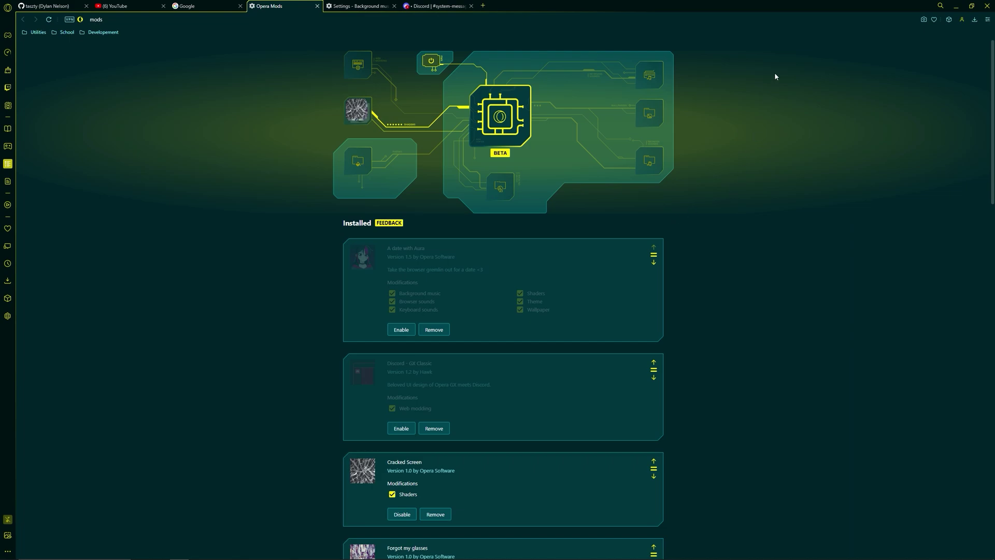
- Turn off all mods at once from the Mods page header, deactivating Cracked Screen
{"action": "left_click", "coordinate": [431, 63]}
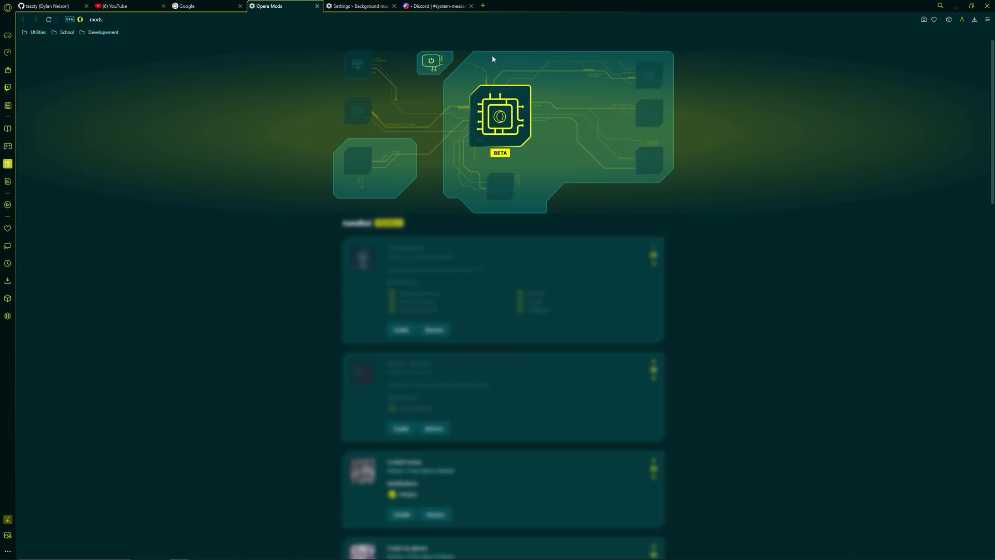
- Re-enable mods and enable the A date with Aura mod for the pink Aura theme
{"action": "left_click", "coordinate": [430, 66]}
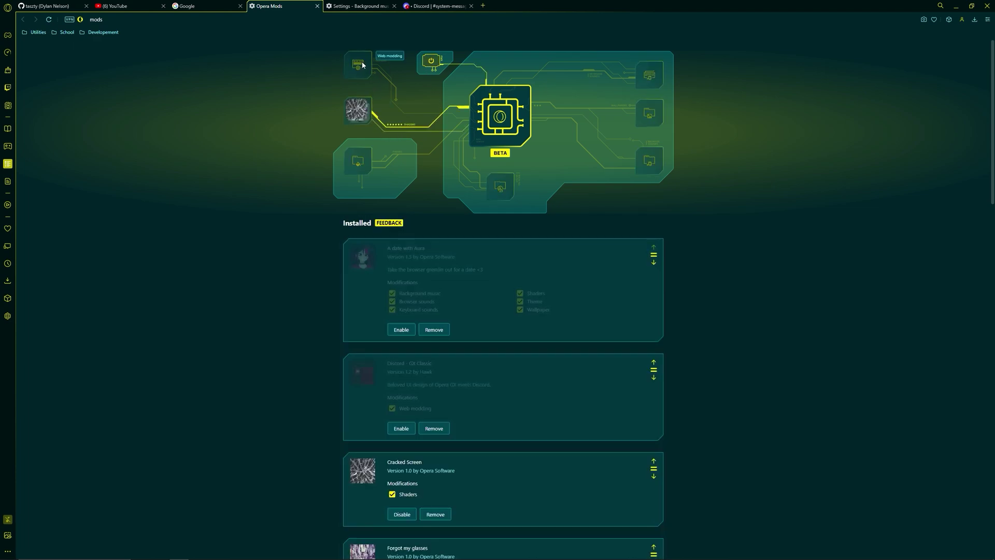
{"action": "mouse_move", "coordinate": [353, 115]}
{"action": "left_click", "coordinate": [398, 329]}
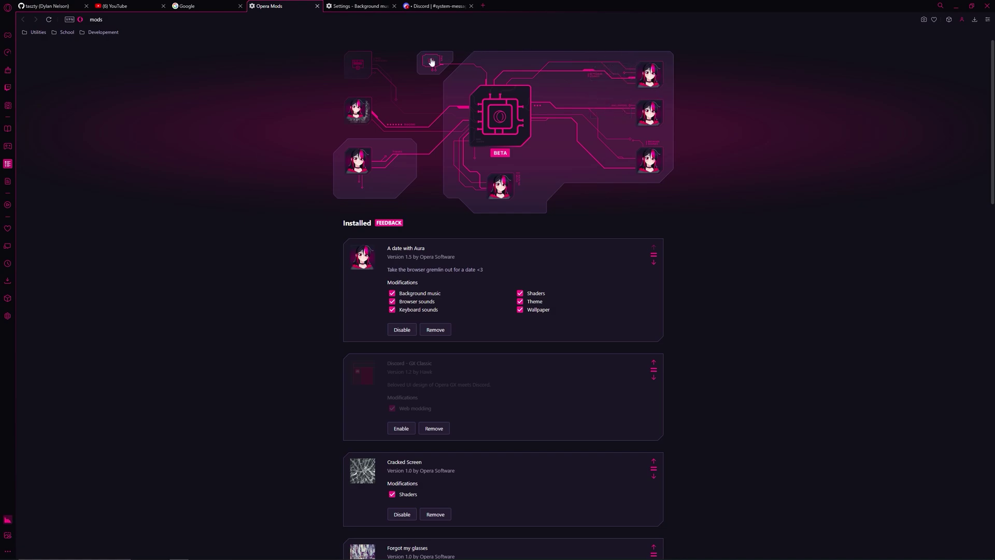
{"action": "key", "text": "ctrl+t"}
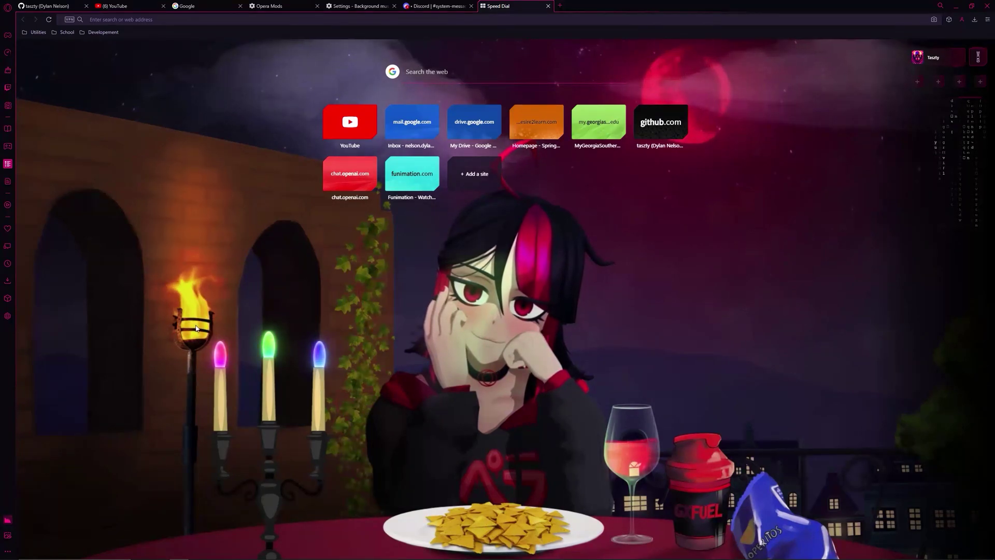
{"action": "left_click", "coordinate": [441, 71]}
{"action": "type", "text": "date w"}
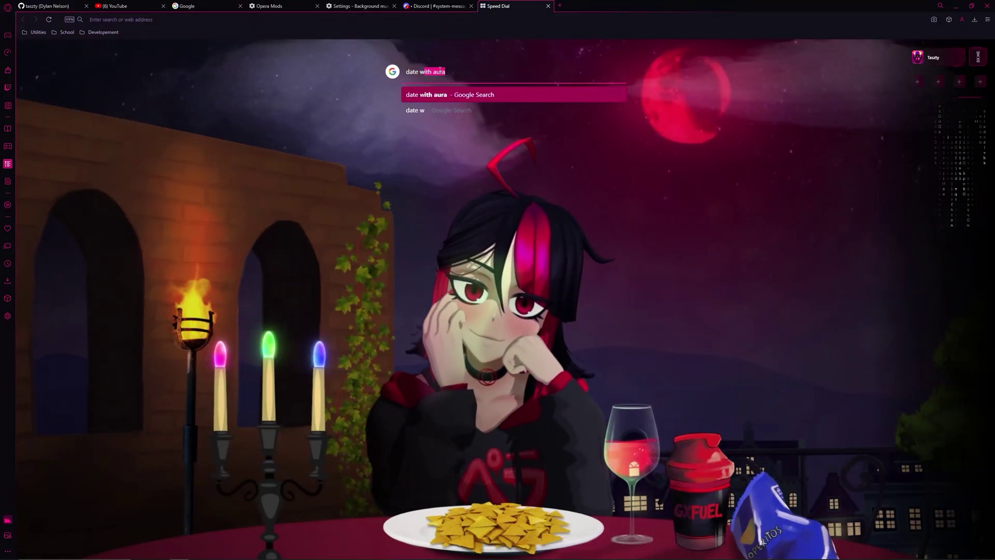
{"action": "type", "text": "ith aura"}
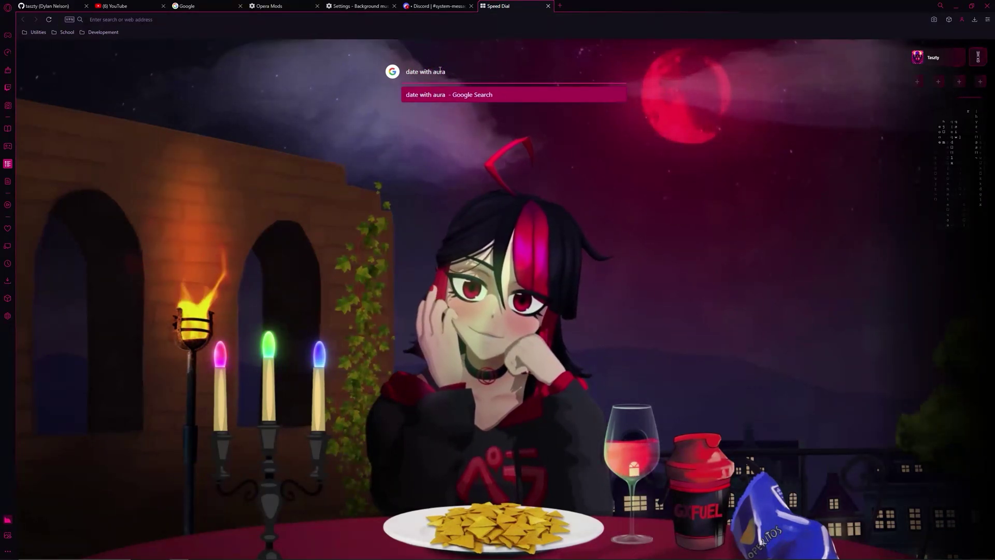
{"action": "key", "text": "BackSpace"}
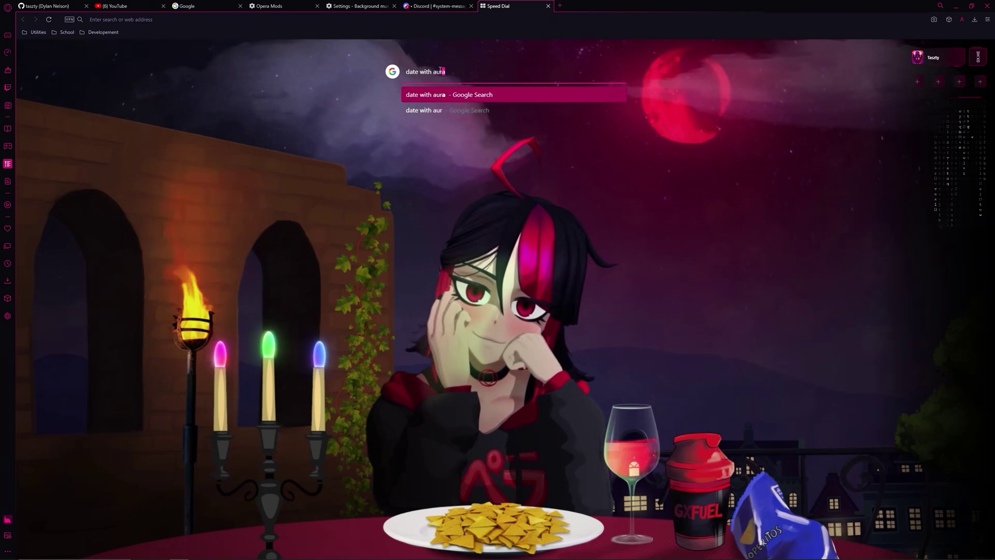
{"action": "left_click", "coordinate": [548, 5]}
{"action": "key", "text": "ctrl+t"}
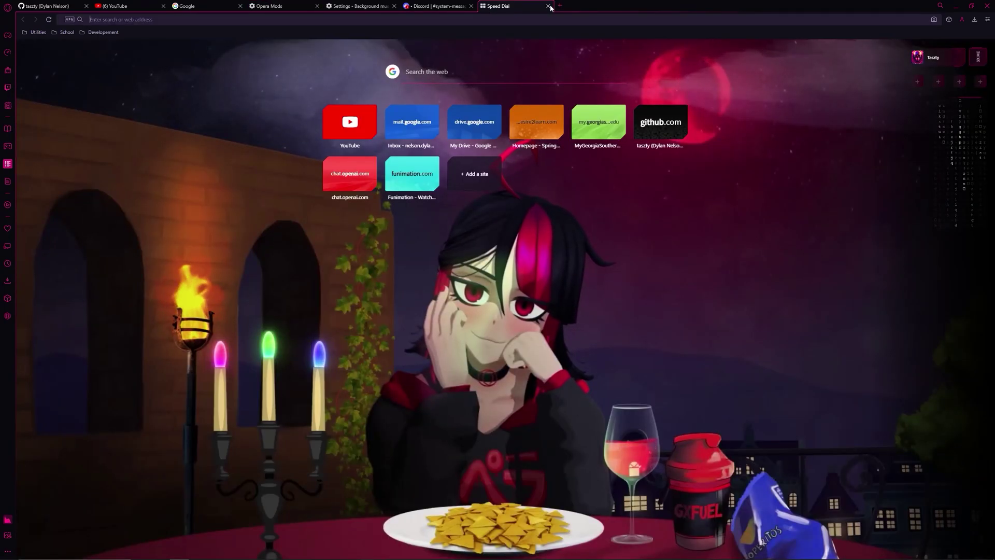
{"action": "left_click", "coordinate": [548, 5]}
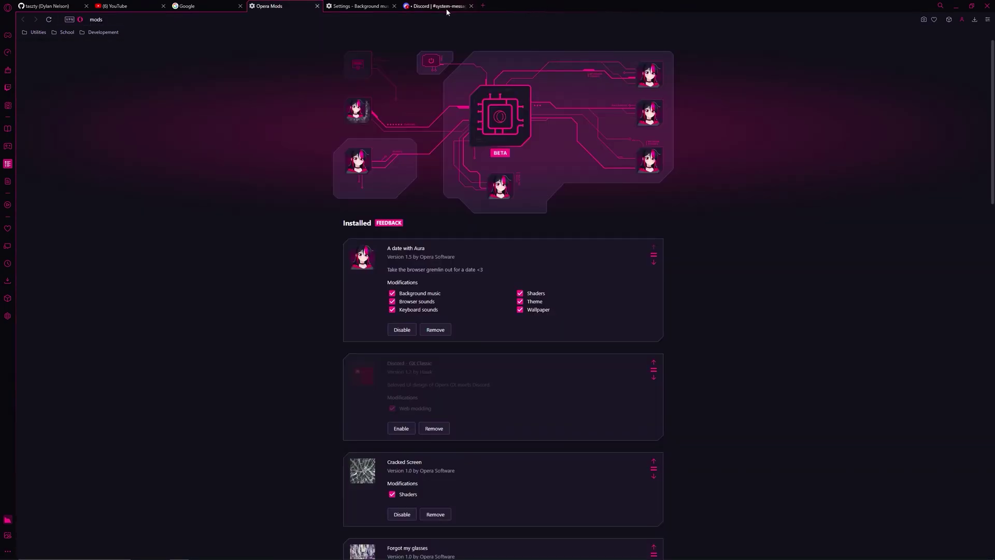
- Disable the A date with Aura mod and check how the Discord tab looks
{"action": "left_click", "coordinate": [402, 332]}
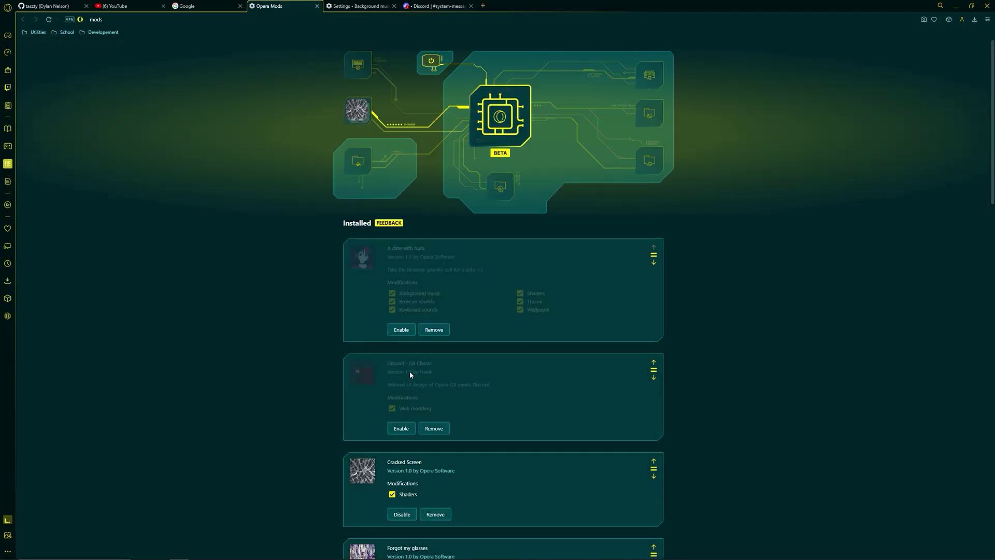
{"action": "scroll", "coordinate": [410, 374], "scroll_direction": "down", "scroll_amount": 1}
{"action": "scroll", "coordinate": [384, 257], "scroll_direction": "up", "scroll_amount": 1}
{"action": "left_click", "coordinate": [436, 6]}
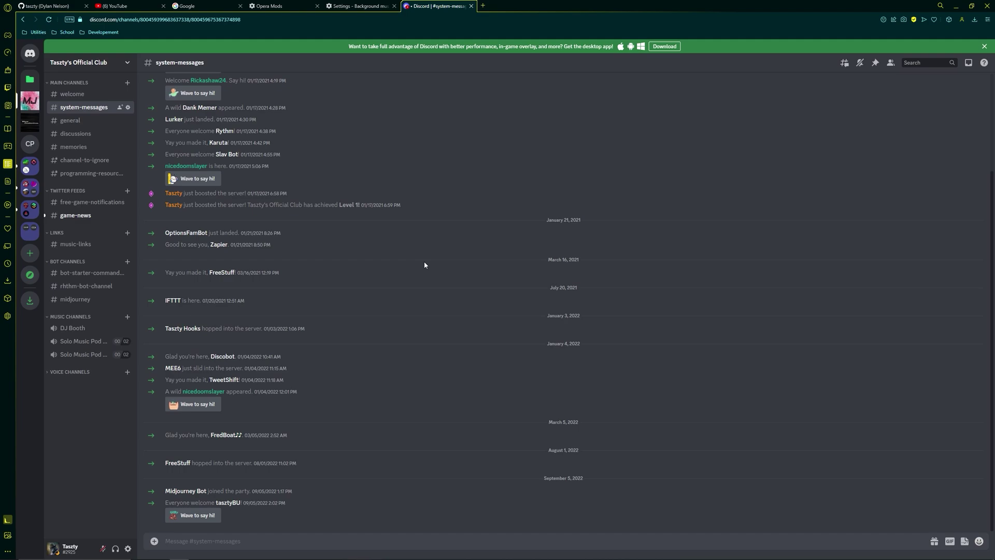
{"action": "key", "text": "ctrl+Tab"}
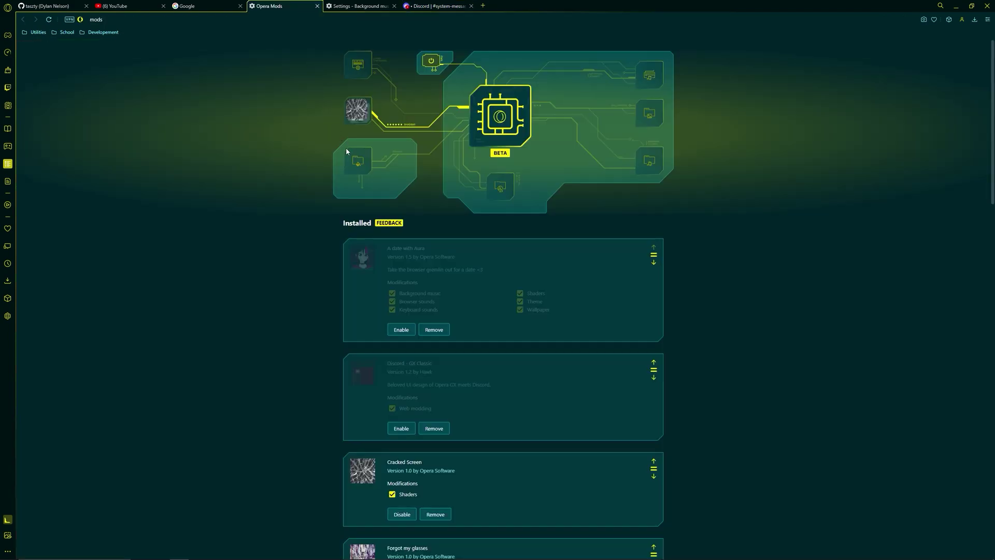
{"action": "left_click", "coordinate": [404, 429]}
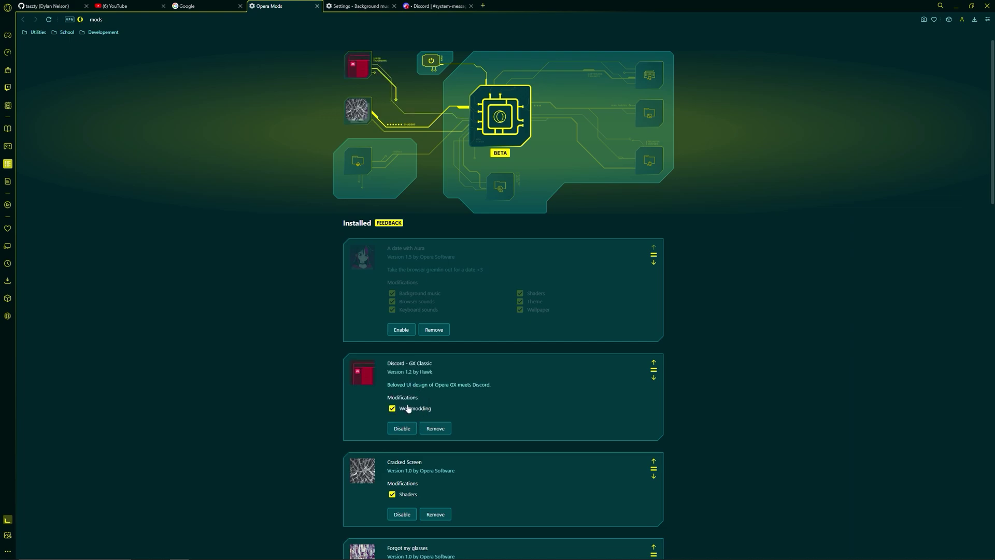
{"action": "key", "text": "ctrl+Tab"}
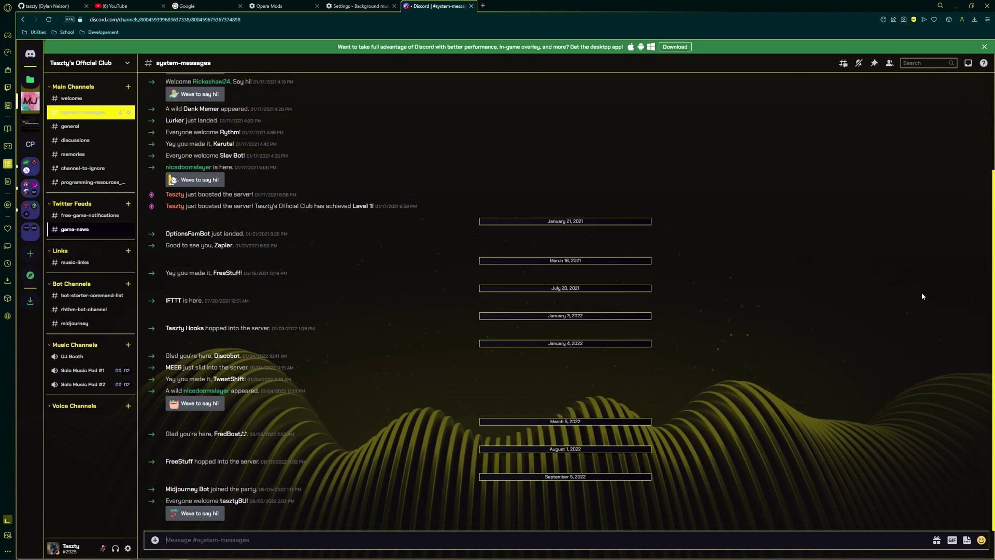
{"action": "left_click", "coordinate": [984, 47]}
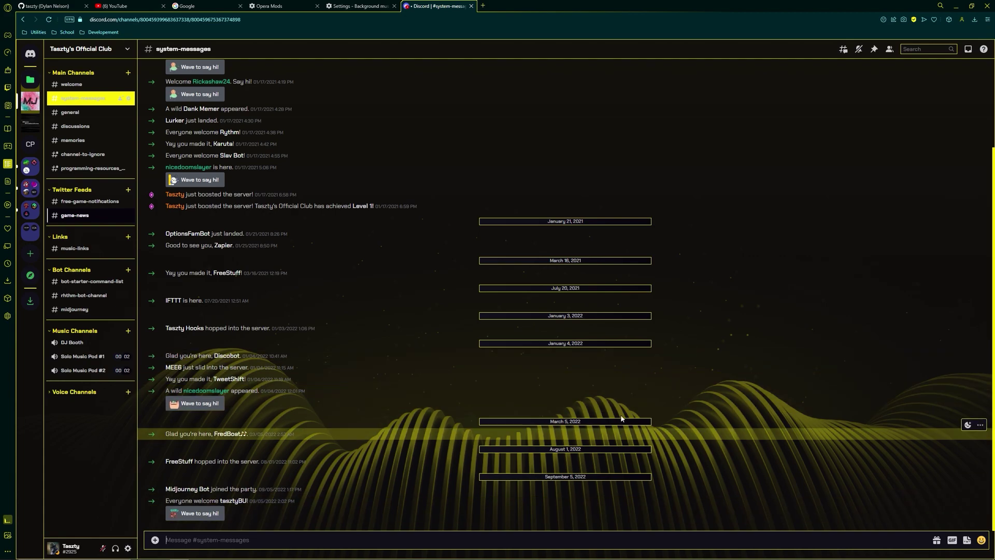
{"action": "key", "text": "ctrl+Tab"}
{"action": "left_click", "coordinate": [402, 389]}
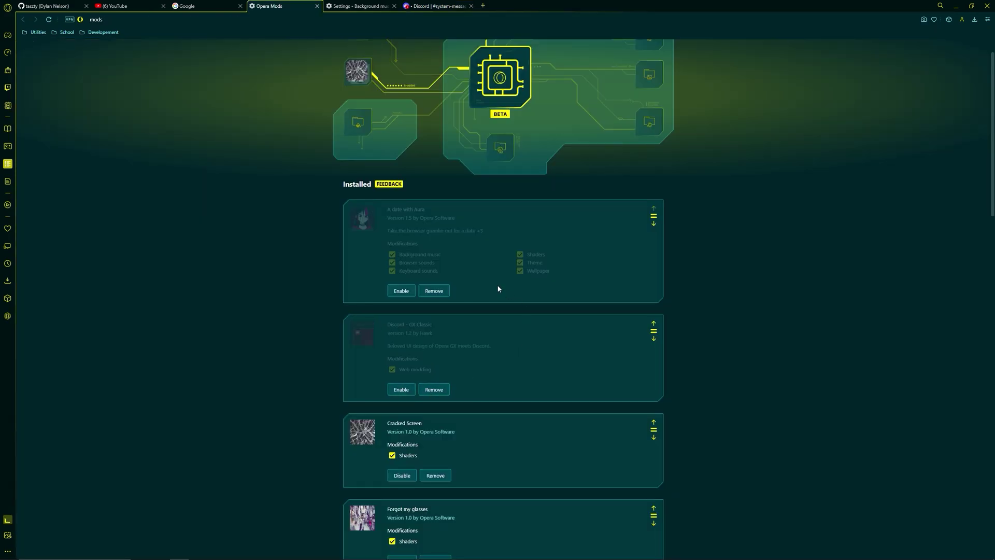
- Apply the CRT (curved) shader from the sidebar Shaders list to the Google page
{"action": "scroll", "coordinate": [353, 261], "scroll_direction": "down", "scroll_amount": 3}
{"action": "scroll", "coordinate": [421, 394], "scroll_direction": "down", "scroll_amount": 7}
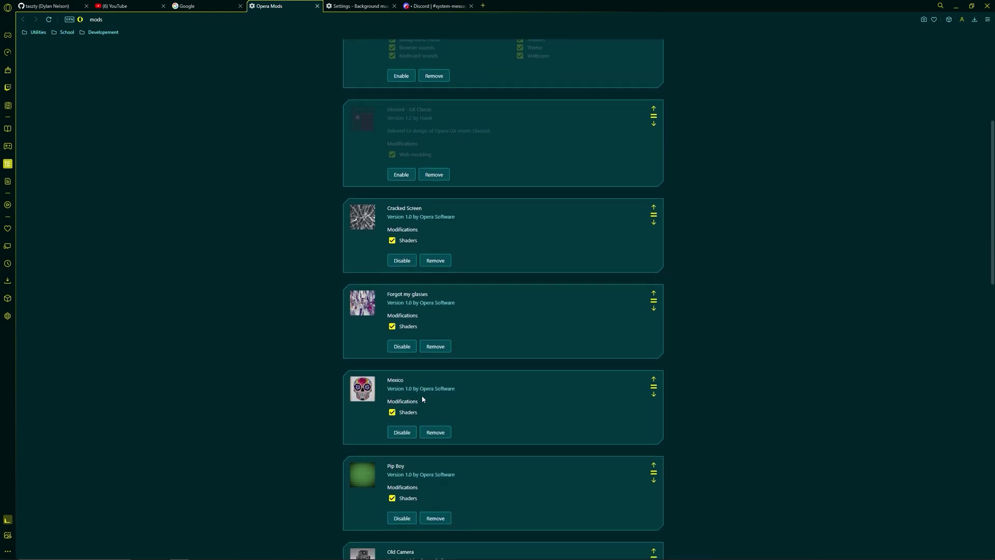
{"action": "scroll", "coordinate": [404, 319], "scroll_direction": "down", "scroll_amount": 5}
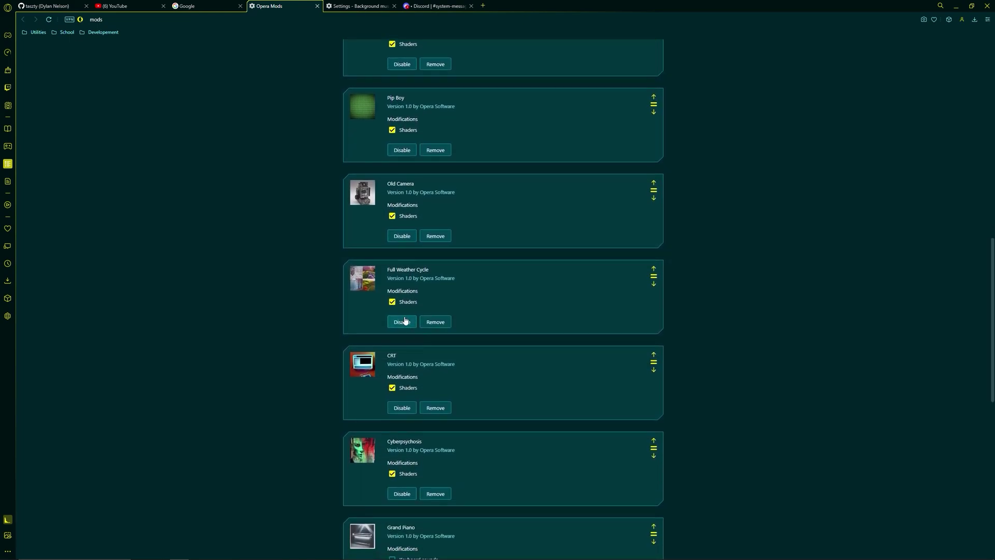
{"action": "scroll", "coordinate": [403, 315], "scroll_direction": "up", "scroll_amount": 15}
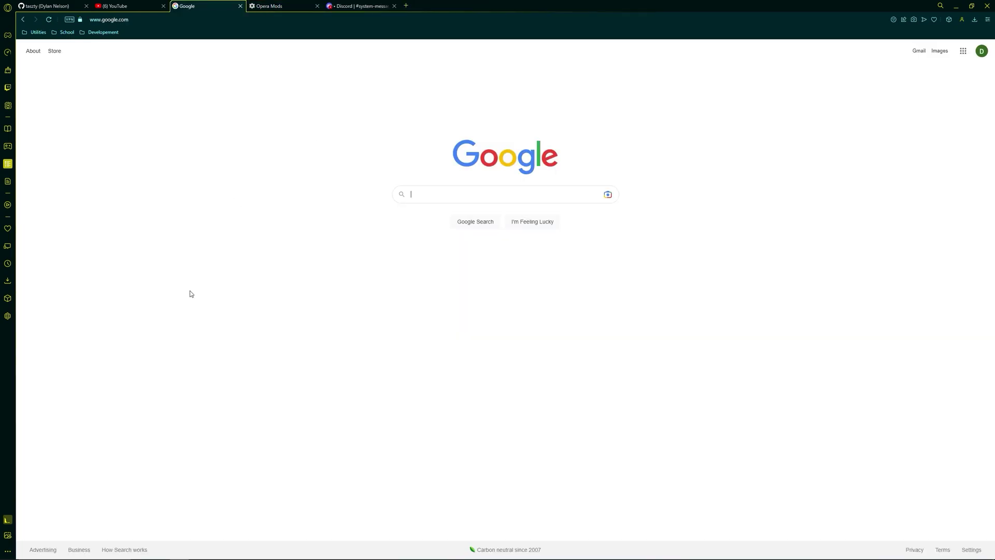
{"action": "left_click", "coordinate": [8, 536]}
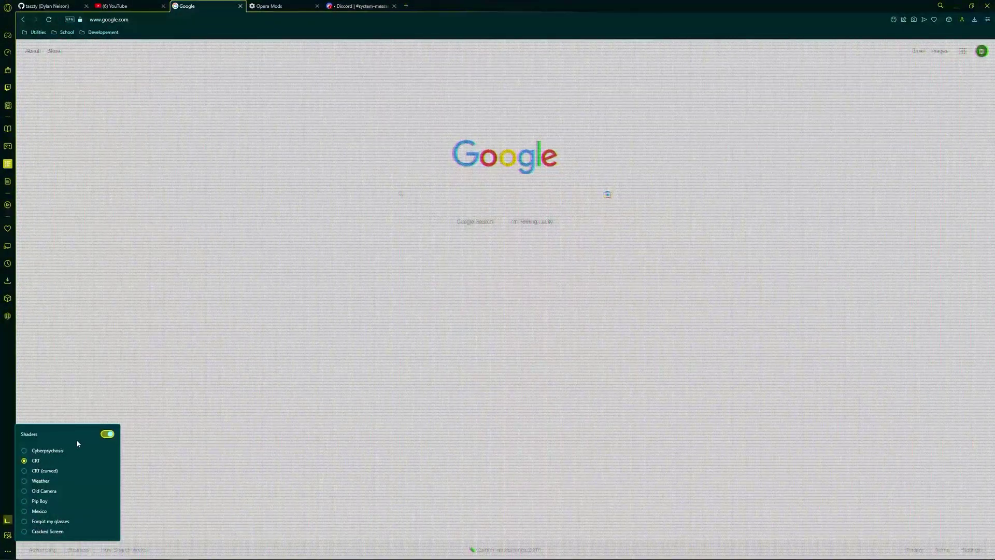
{"action": "left_click", "coordinate": [39, 471]}
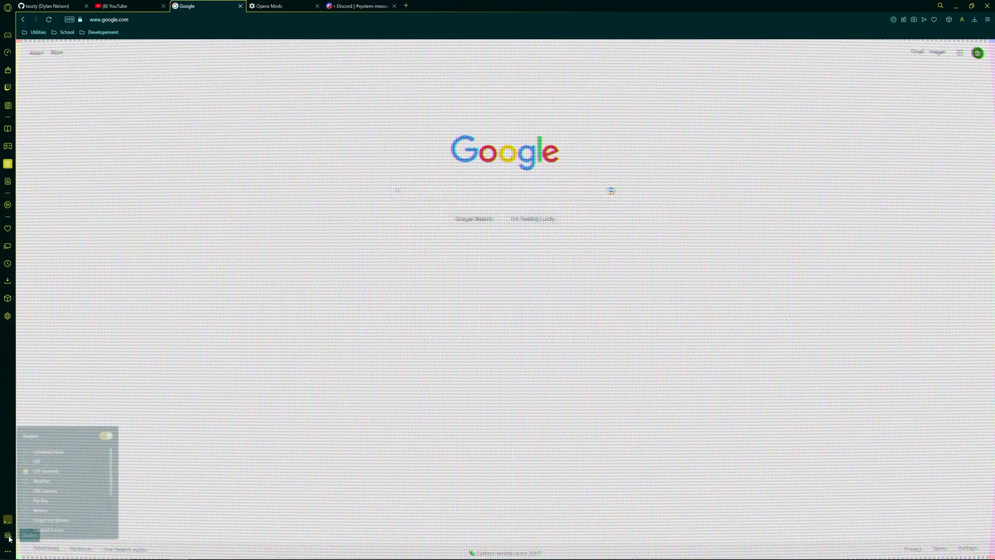
- Apply the Weather shader, then switch to the Old Camera shader on YouTube
{"action": "left_click", "coordinate": [37, 484]}
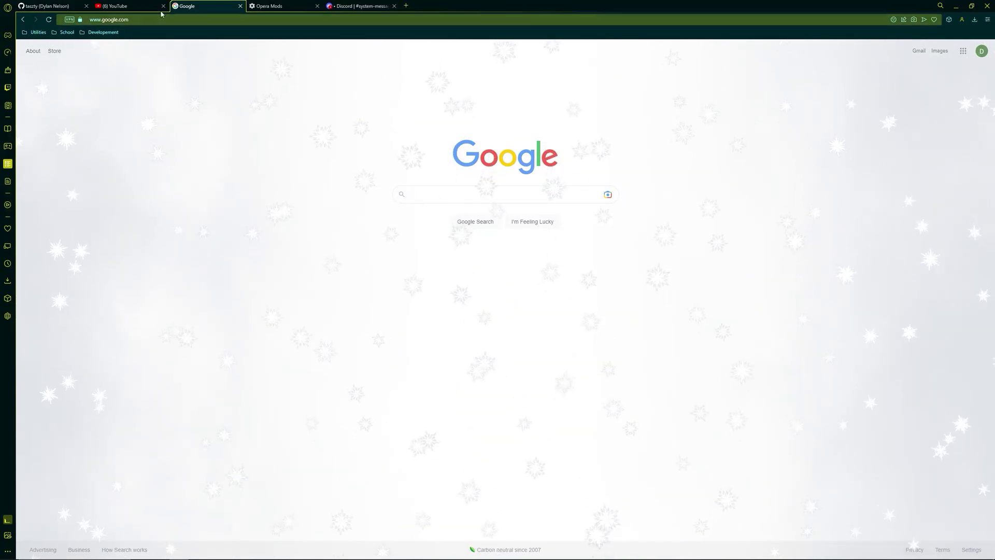
{"action": "left_click", "coordinate": [136, 6]}
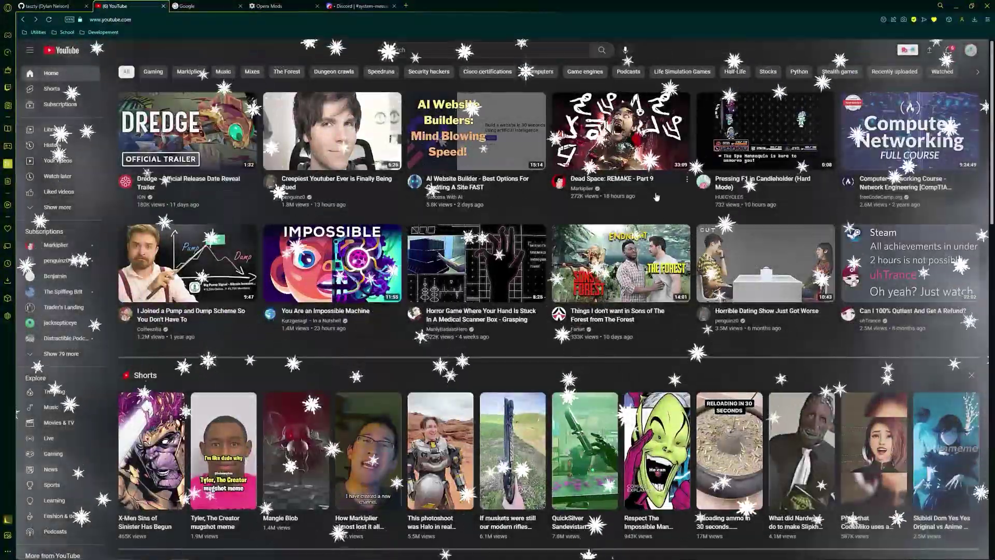
{"action": "left_click", "coordinate": [7, 534]}
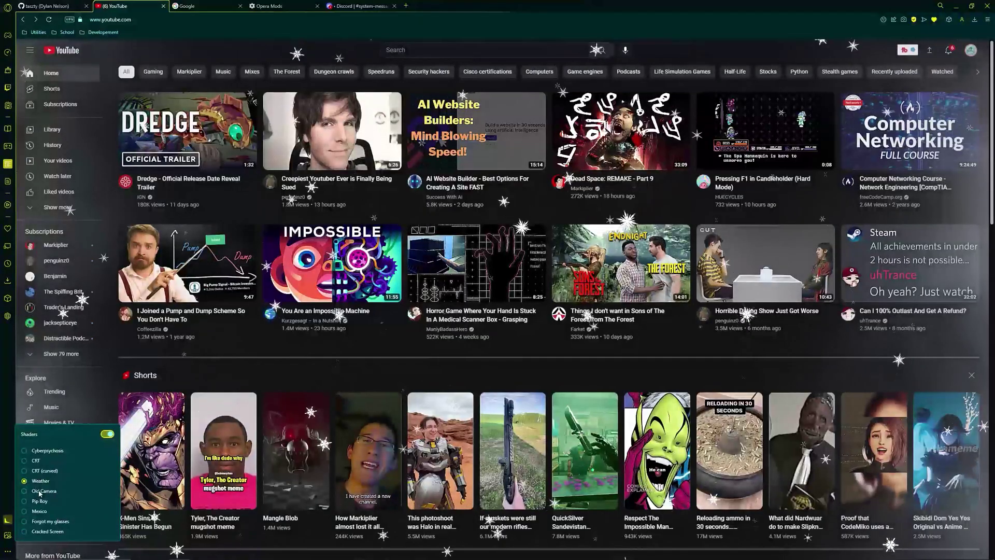
{"action": "left_click", "coordinate": [41, 490]}
{"action": "left_click", "coordinate": [405, 332]}
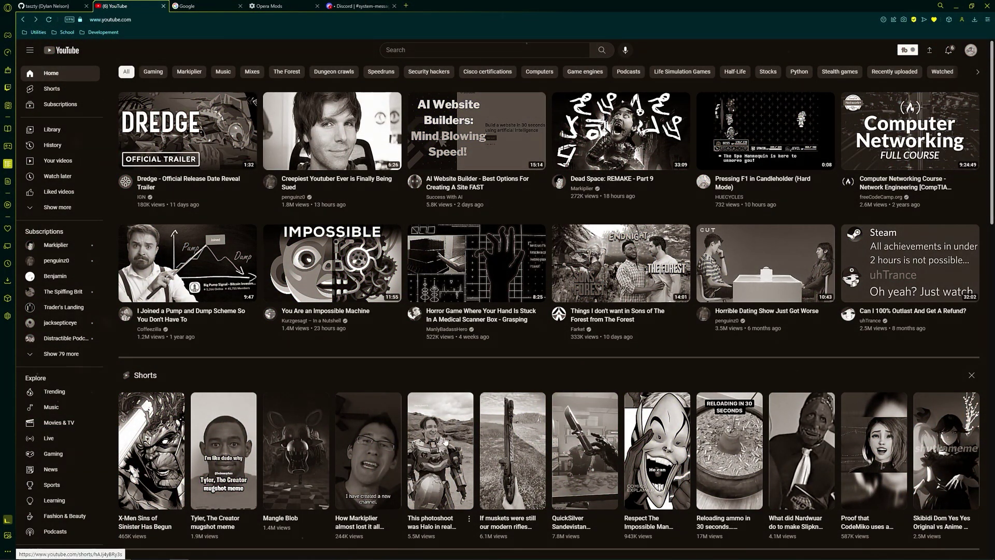
- Compare the Google and Discord tabs, then apply the Pip Boy shader on Google
{"action": "left_click", "coordinate": [202, 9]}
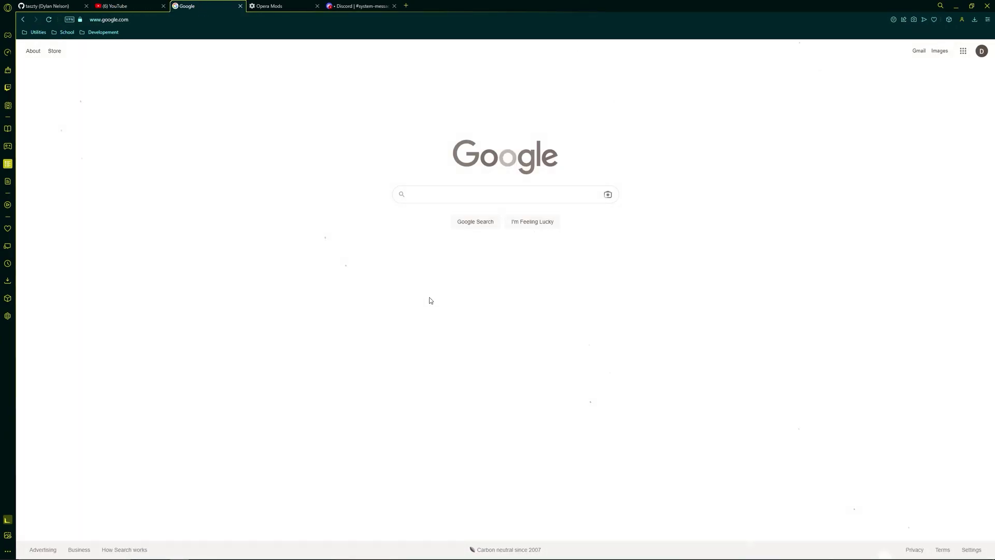
{"action": "left_click", "coordinate": [342, 7]}
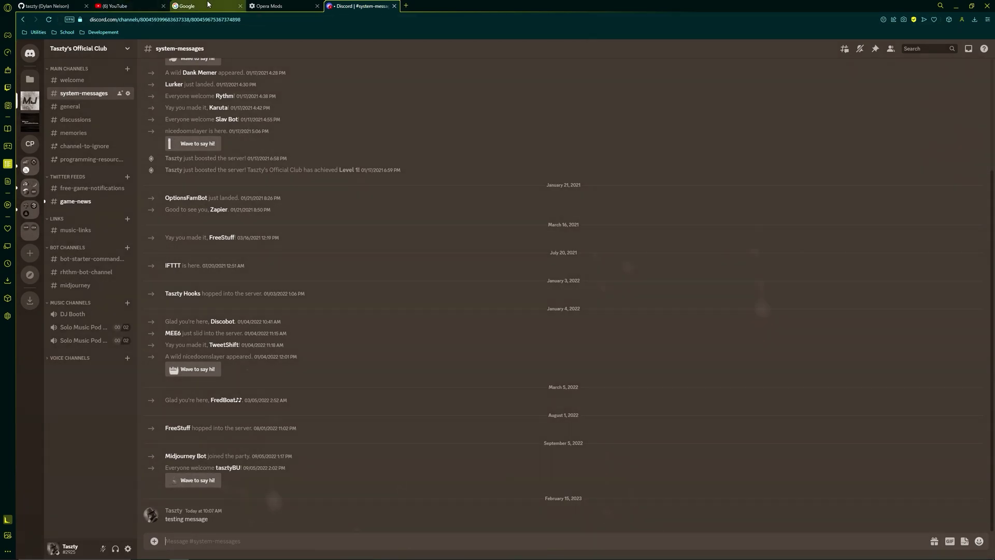
{"action": "left_click", "coordinate": [207, 4]}
{"action": "left_click", "coordinate": [8, 535]}
{"action": "left_click", "coordinate": [41, 502]}
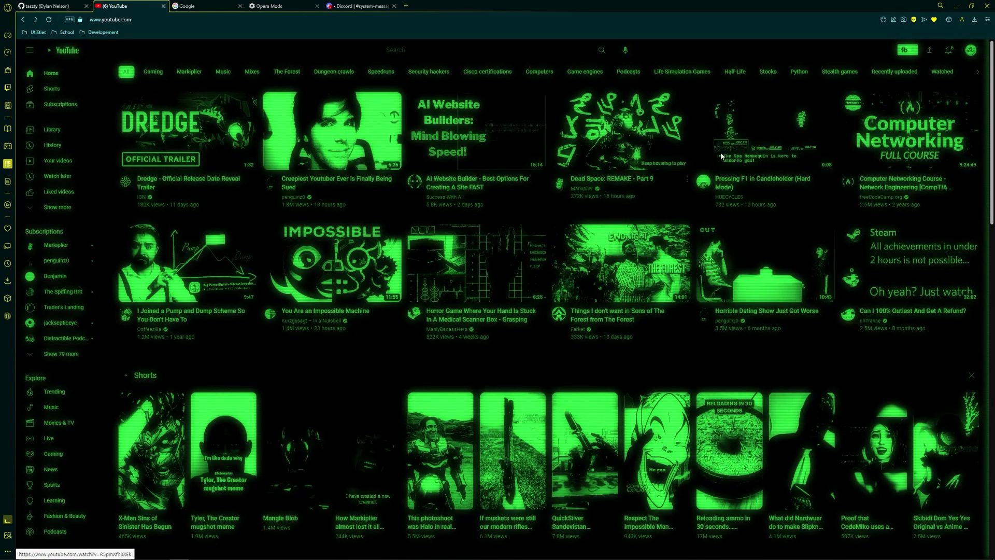
- Scroll the page and the Discord channel to see the green Pip Boy effect, then return to Google
{"action": "scroll", "coordinate": [558, 311], "scroll_direction": "down", "scroll_amount": 5}
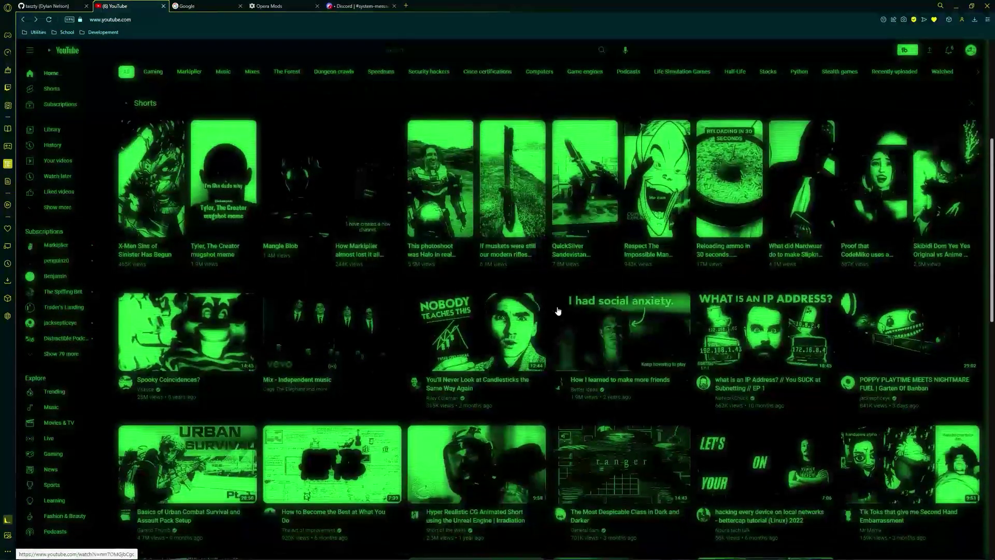
{"action": "scroll", "coordinate": [558, 311], "scroll_direction": "down", "scroll_amount": 2}
{"action": "scroll", "coordinate": [559, 313], "scroll_direction": "down", "scroll_amount": 2}
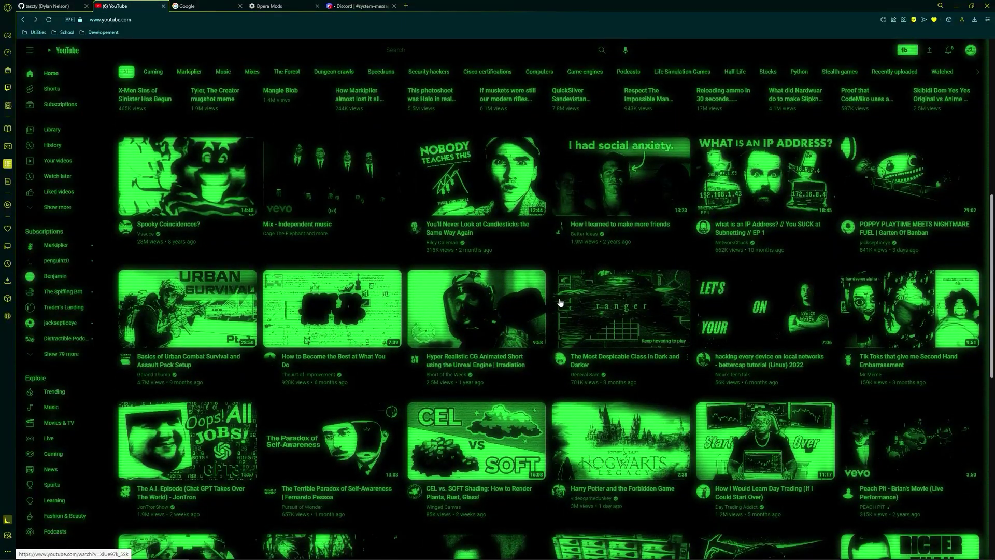
{"action": "scroll", "coordinate": [559, 303], "scroll_direction": "up", "scroll_amount": 8}
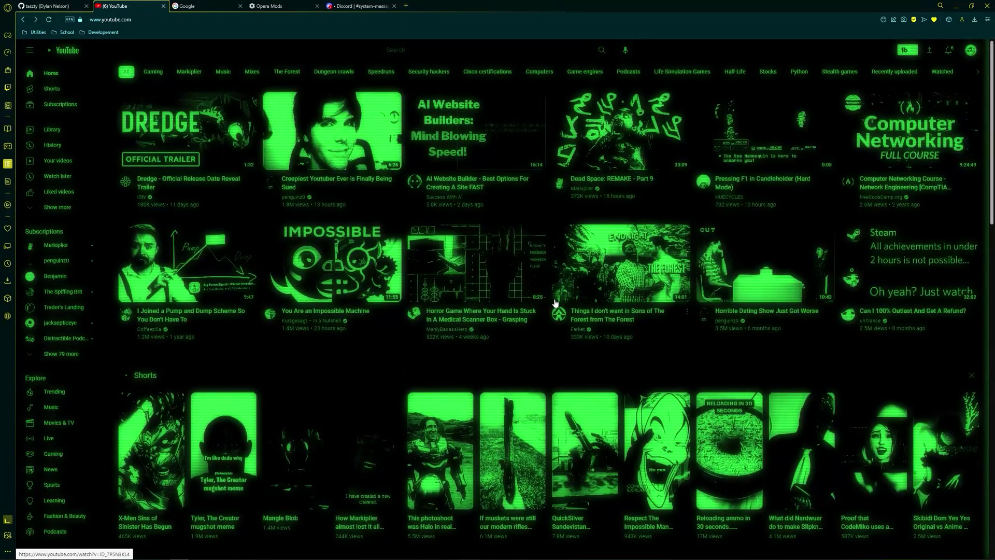
{"action": "left_click", "coordinate": [360, 5]}
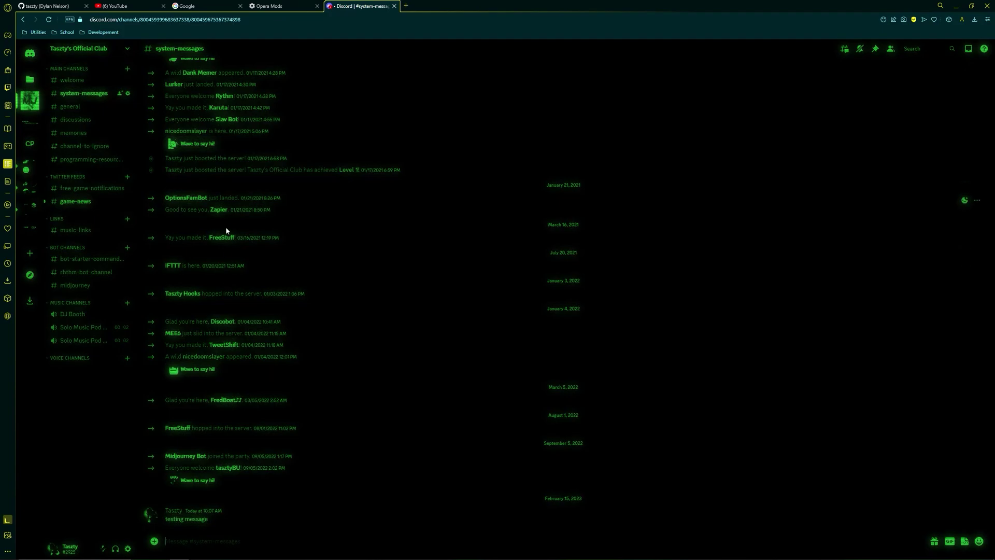
{"action": "scroll", "coordinate": [267, 210], "scroll_direction": "up", "scroll_amount": 3}
{"action": "scroll", "coordinate": [267, 209], "scroll_direction": "down", "scroll_amount": 3}
{"action": "key", "text": "ctrl+Tab"}
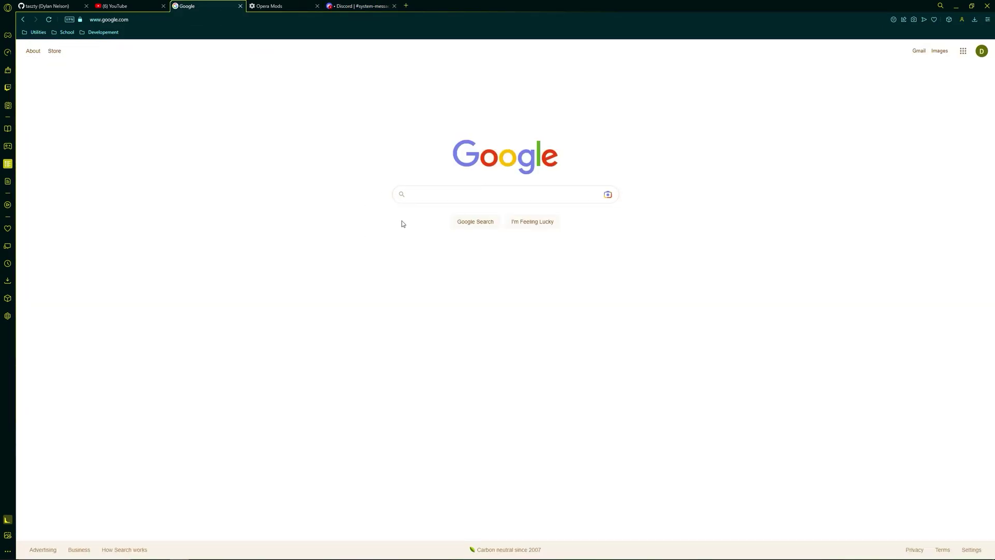
- Apply the Forgot my glasses blur shader on Google and view it on Discord and YouTube
{"action": "key", "text": "ctrl+Tab"}
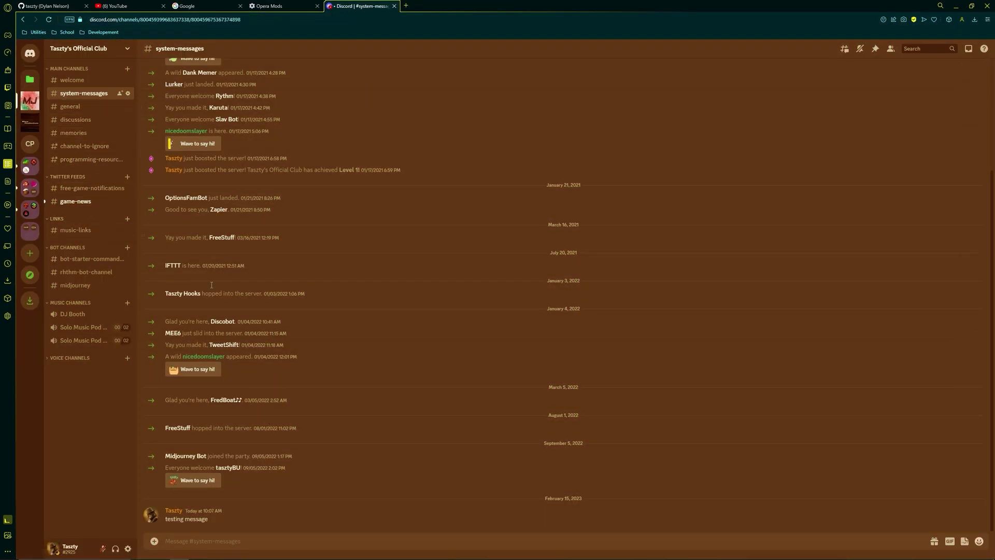
{"action": "key", "text": "ctrl+2"}
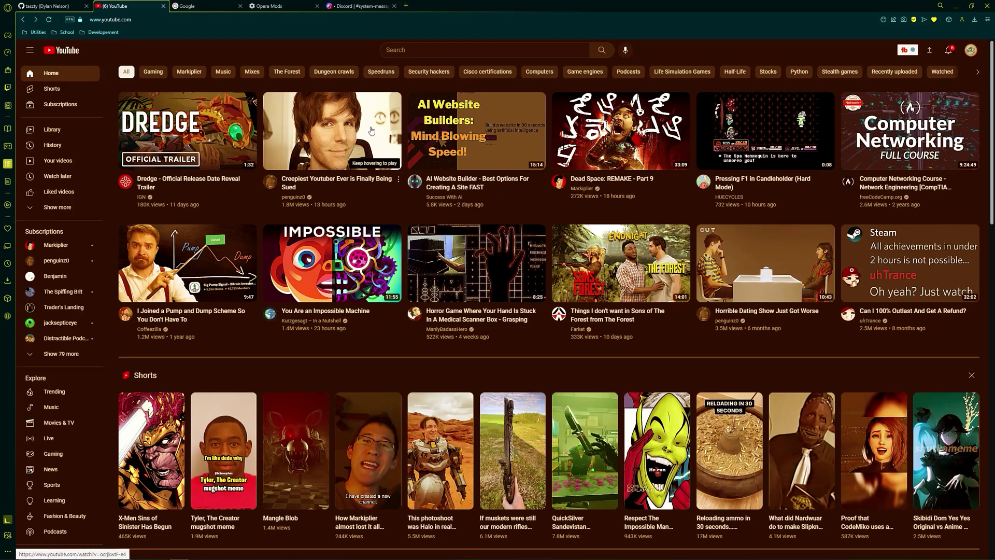
{"action": "left_click", "coordinate": [220, 8]}
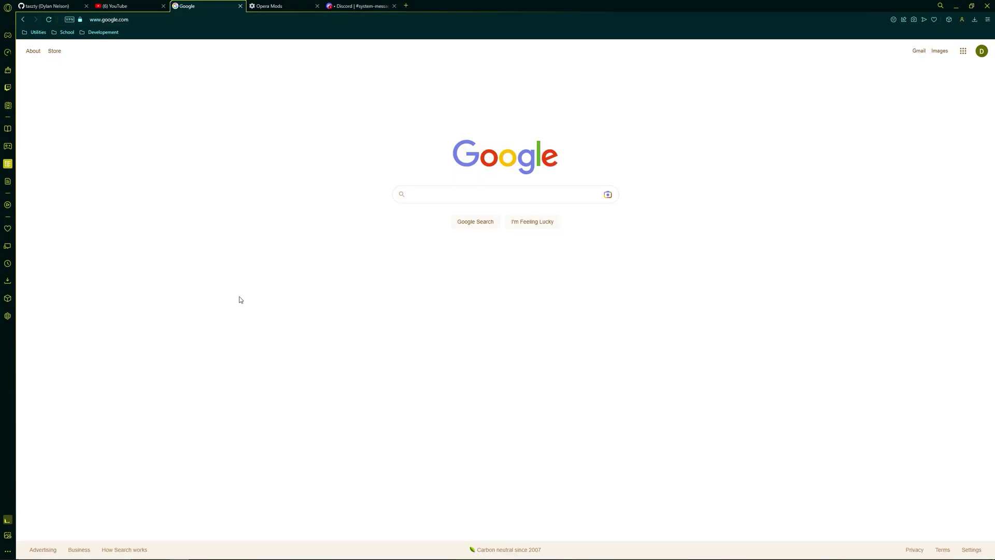
{"action": "left_click", "coordinate": [8, 534]}
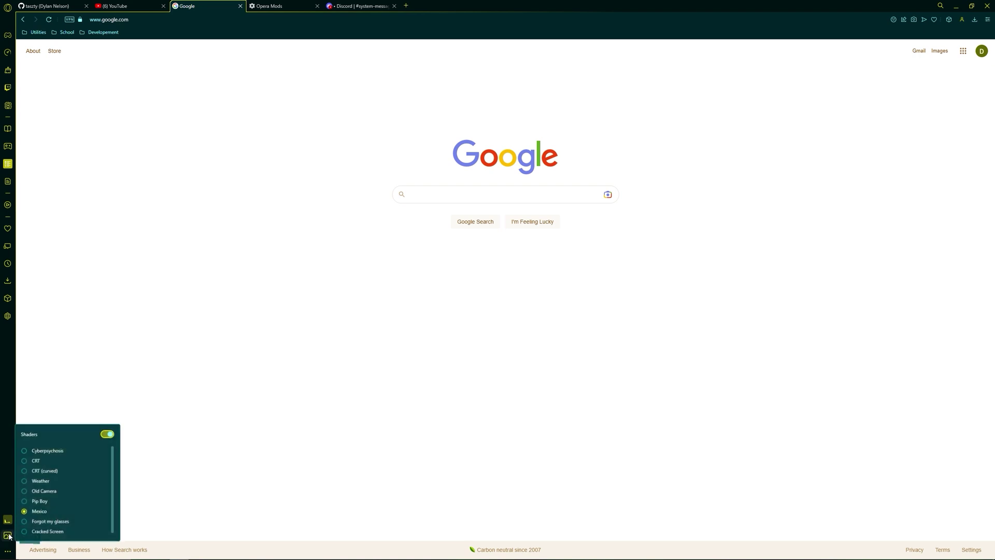
{"action": "left_click", "coordinate": [45, 521]}
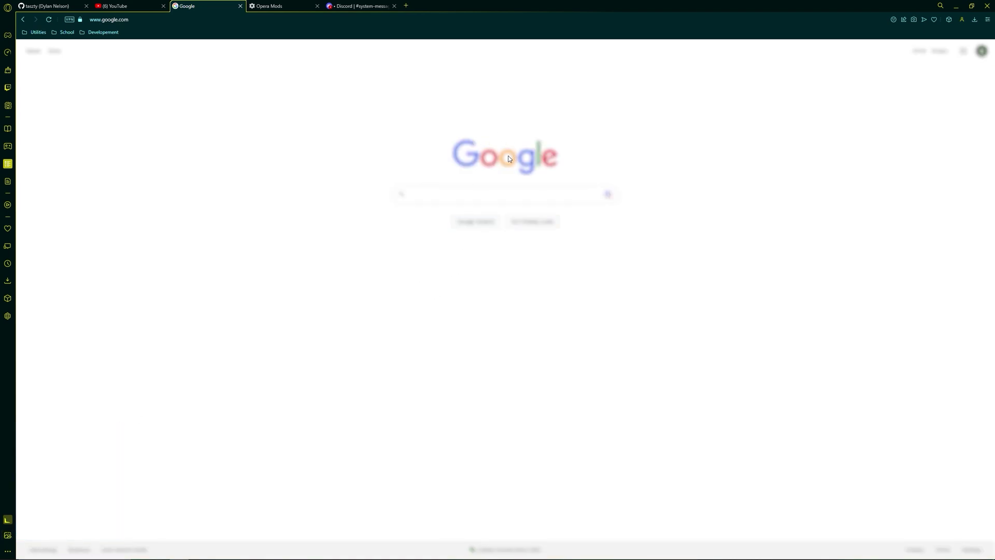
{"action": "left_click", "coordinate": [341, 4]}
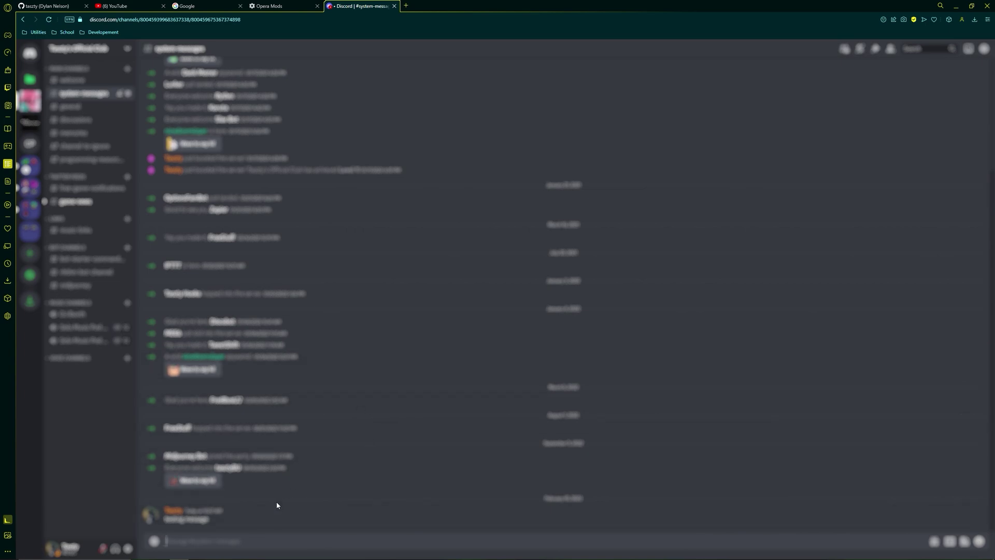
{"action": "left_click", "coordinate": [117, 6]}
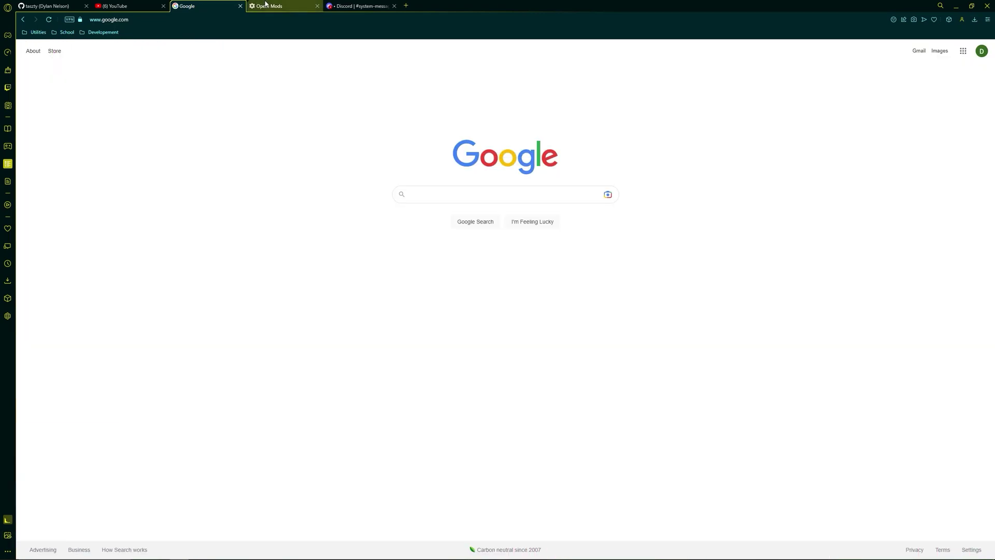
- Turn shaders off, browse the installed mods list, and enable Grand Piano keyboard sounds
{"action": "left_click", "coordinate": [282, 5]}
{"action": "scroll", "coordinate": [423, 299], "scroll_direction": "down", "scroll_amount": 5}
{"action": "scroll", "coordinate": [421, 296], "scroll_direction": "down", "scroll_amount": 7}
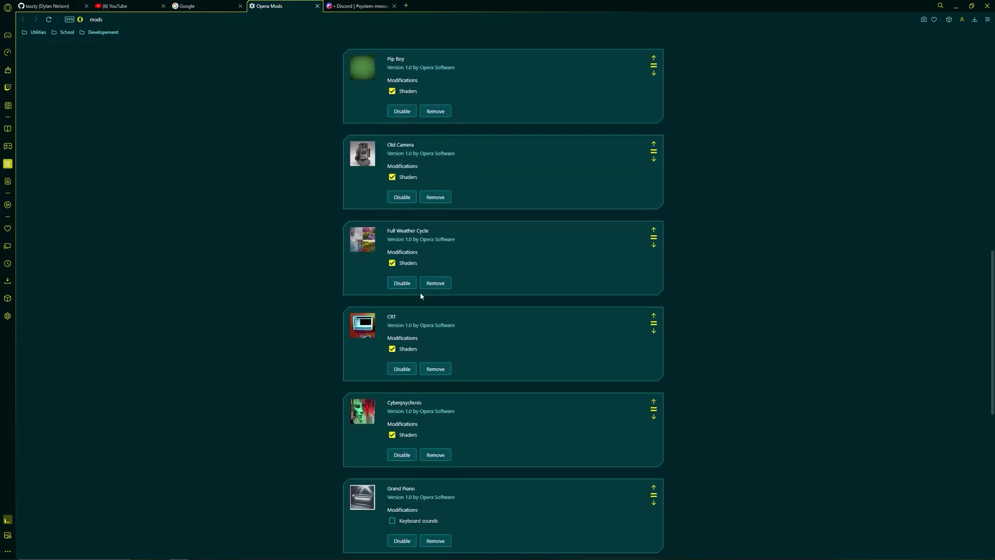
{"action": "scroll", "coordinate": [420, 291], "scroll_direction": "up", "scroll_amount": 7}
{"action": "scroll", "coordinate": [387, 246], "scroll_direction": "down", "scroll_amount": 9}
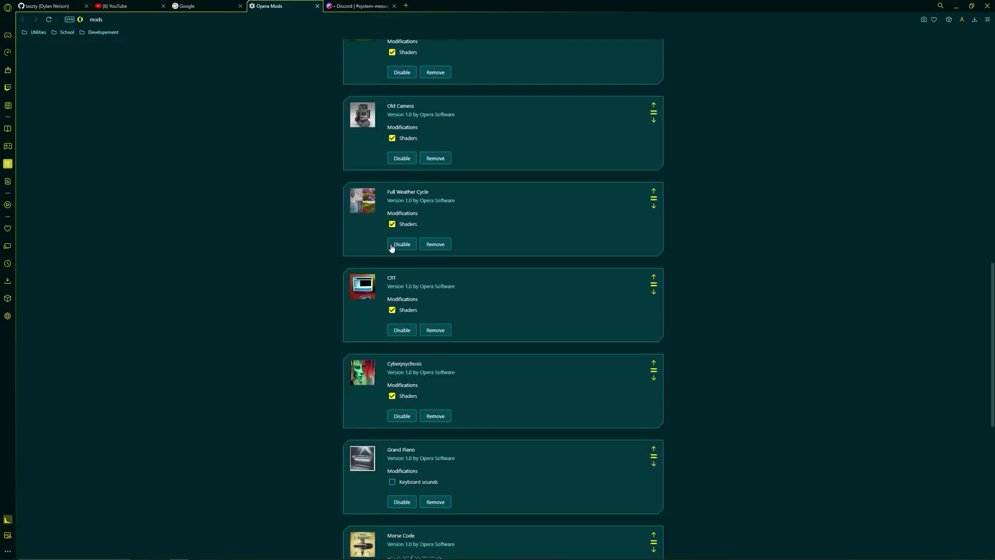
{"action": "scroll", "coordinate": [436, 315], "scroll_direction": "down", "scroll_amount": 2}
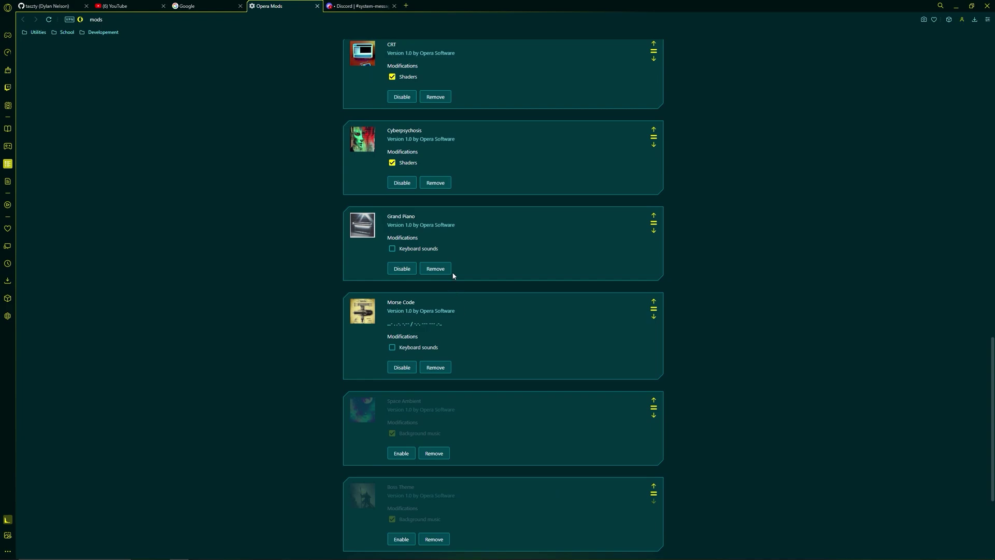
{"action": "left_click", "coordinate": [392, 249]}
- Type 'what does a grand piano sound like' in Google's search box to hear the piano keys
{"action": "left_click", "coordinate": [202, 8]}
{"action": "left_click", "coordinate": [482, 204]}
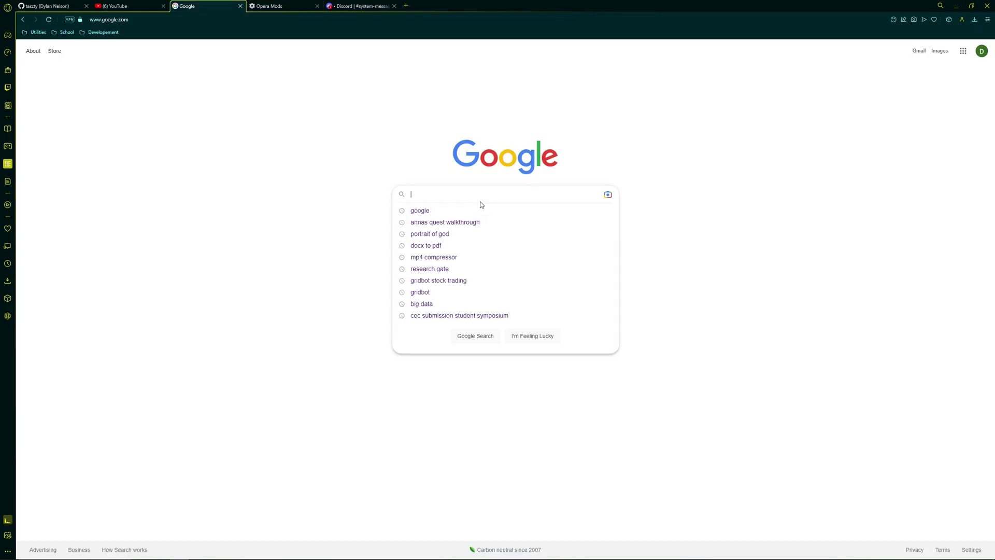
{"action": "type", "text": "what"}
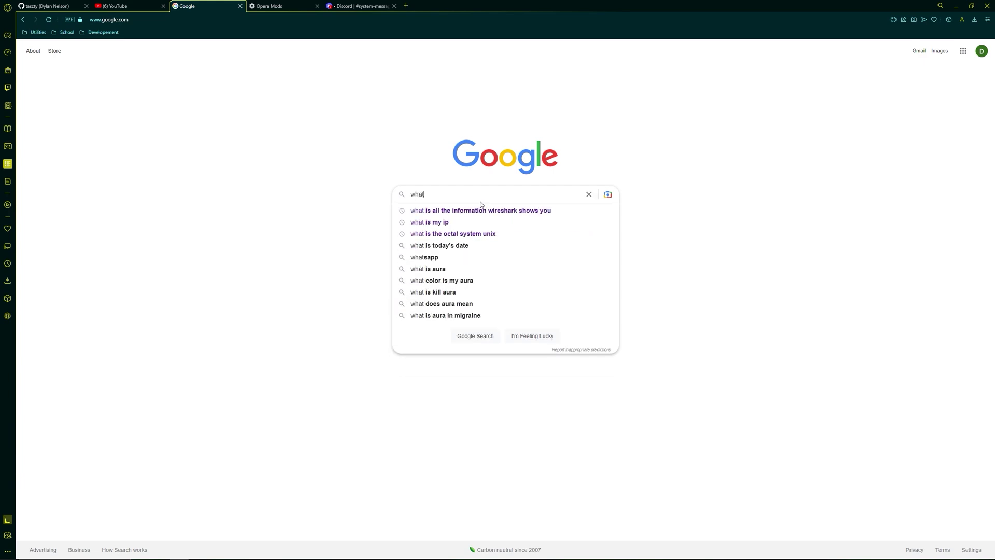
{"action": "type", "text": " does a gr"}
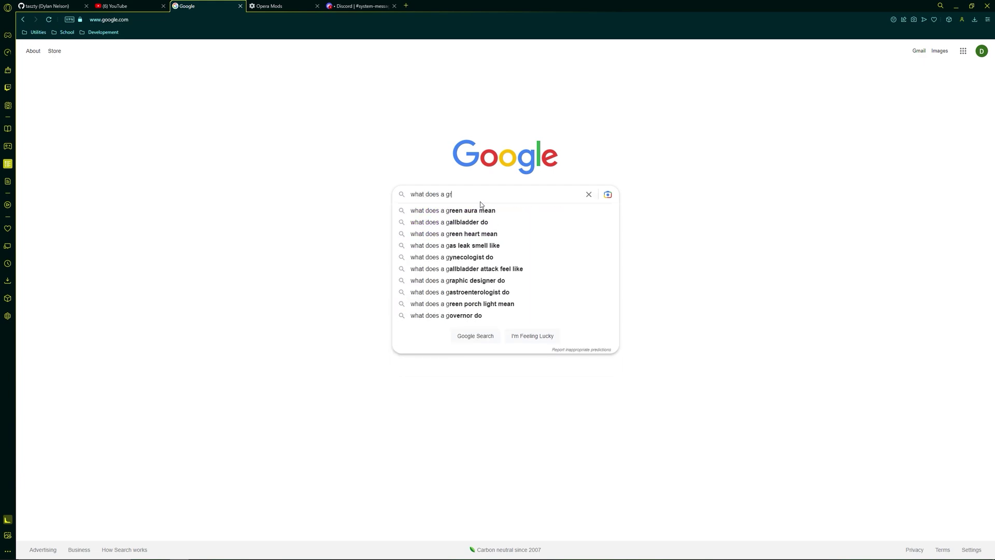
{"action": "type", "text": "and piana"}
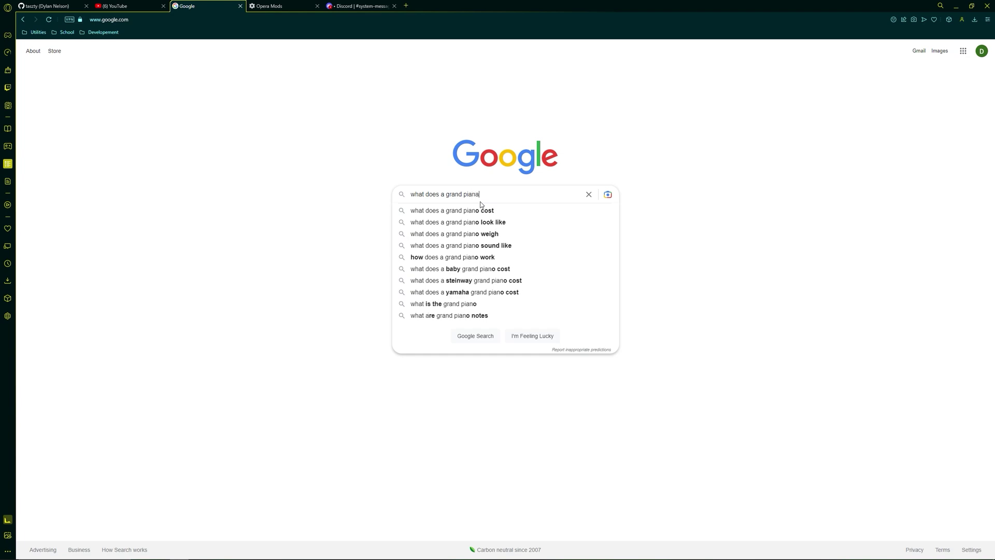
{"action": "key", "text": "BackSpace"}
{"action": "type", "text": "o sou"}
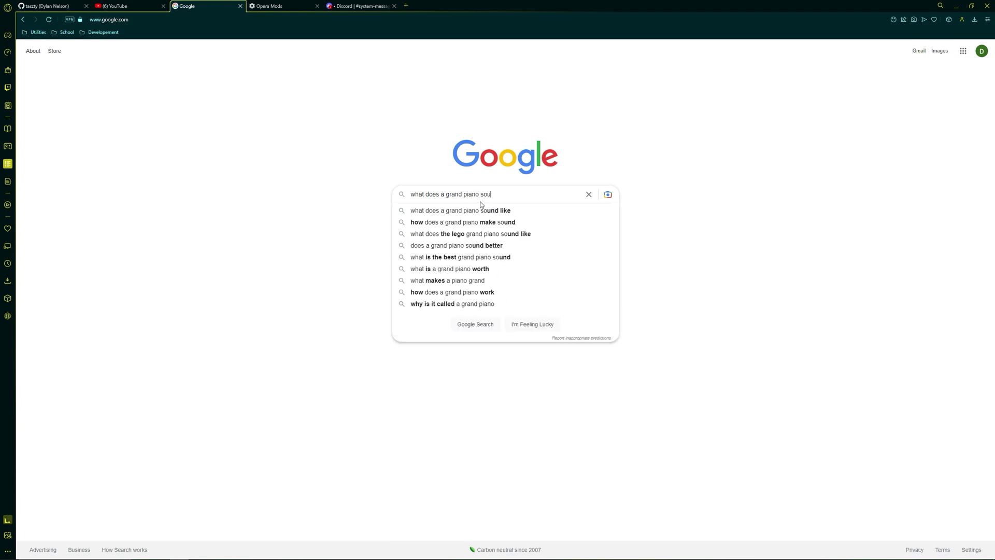
{"action": "type", "text": "nd like"}
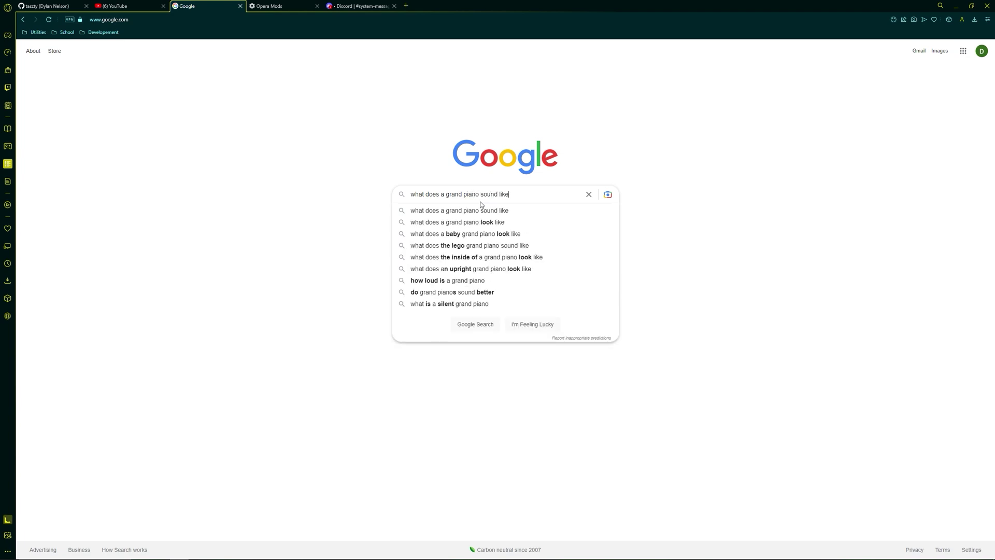
- Clear the search text and return to the Opera Mods tab
{"action": "key", "text": "BackSpace"}
{"action": "key", "text": "BackSpace"}
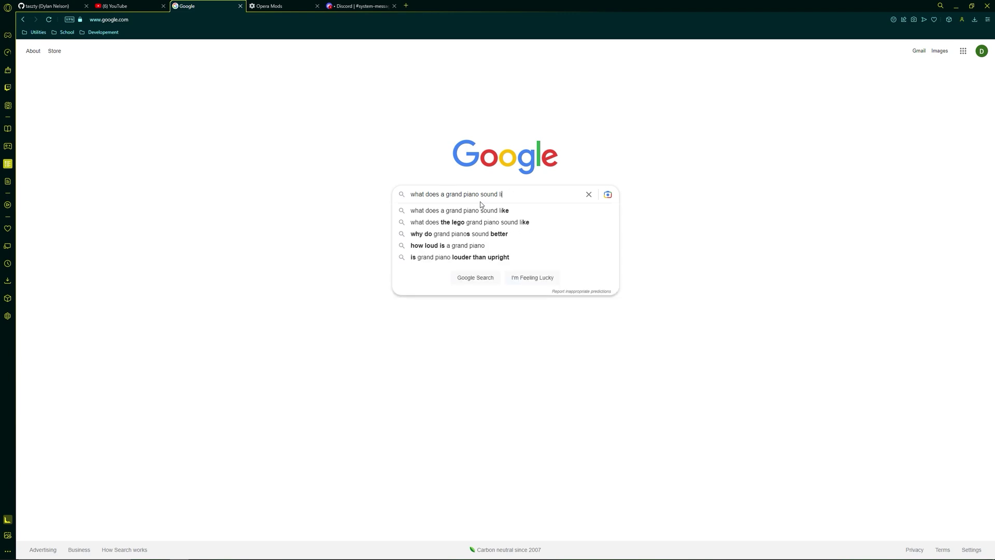
{"action": "key", "text": "BackSpace"}
{"action": "key", "text": "BackSpace"}
{"action": "key", "text": "BackSpace"}
{"action": "key", "text": "BackSpace"}
{"action": "key", "text": "BackSpace"}
{"action": "key", "text": "BackSpace"}
{"action": "key", "text": "BackSpace"}
{"action": "key", "text": "BackSpace"}
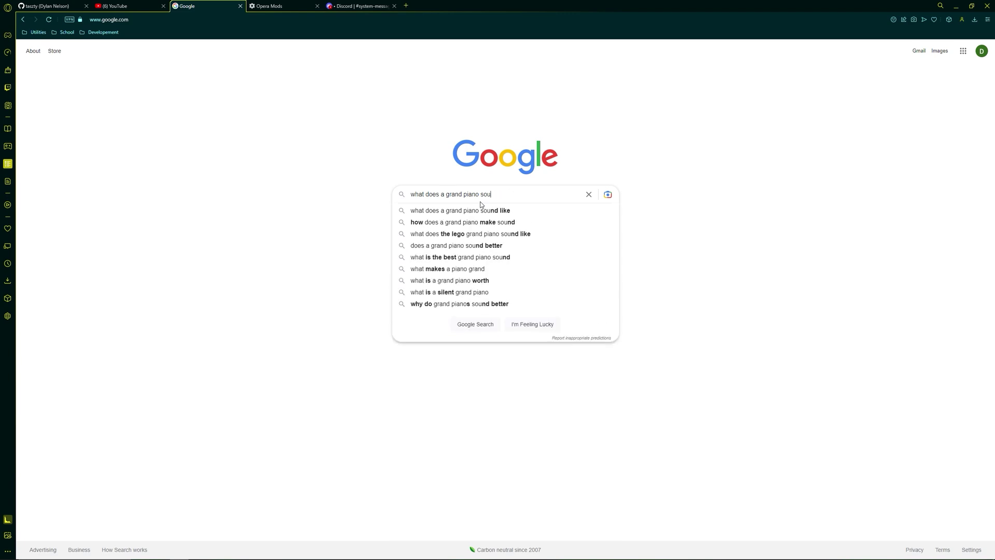
{"action": "key", "text": "BackSpace"}
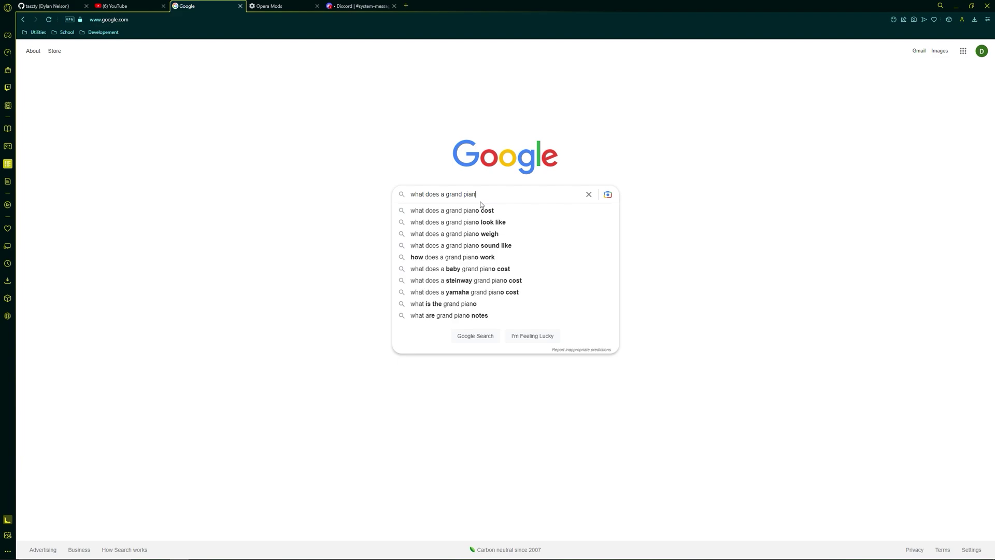
{"action": "key", "text": "ctrl+a"}
{"action": "key", "text": "BackSpace"}
{"action": "key", "text": "ctrl+Tab"}
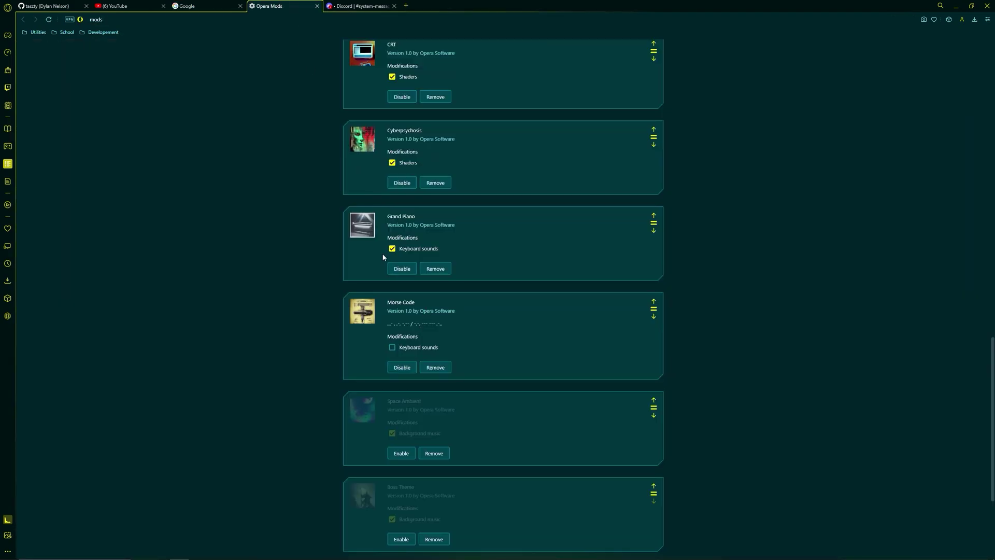
- Swap keyboard sounds to Morse Code and type 'what ddddoues morse code sound like' into Google
{"action": "left_click", "coordinate": [392, 249]}
{"action": "left_click", "coordinate": [392, 350]}
{"action": "left_click", "coordinate": [213, 7]}
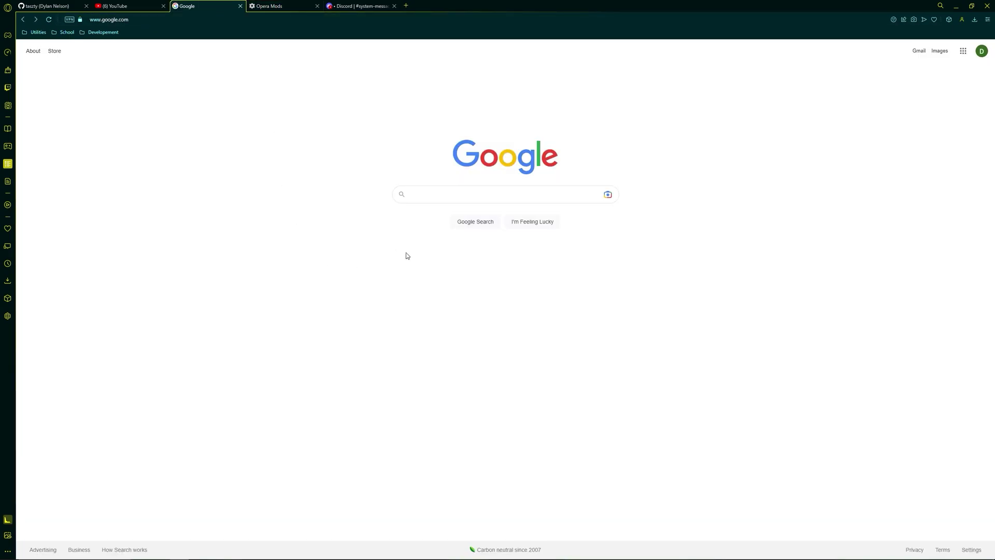
{"action": "type", "text": "what"}
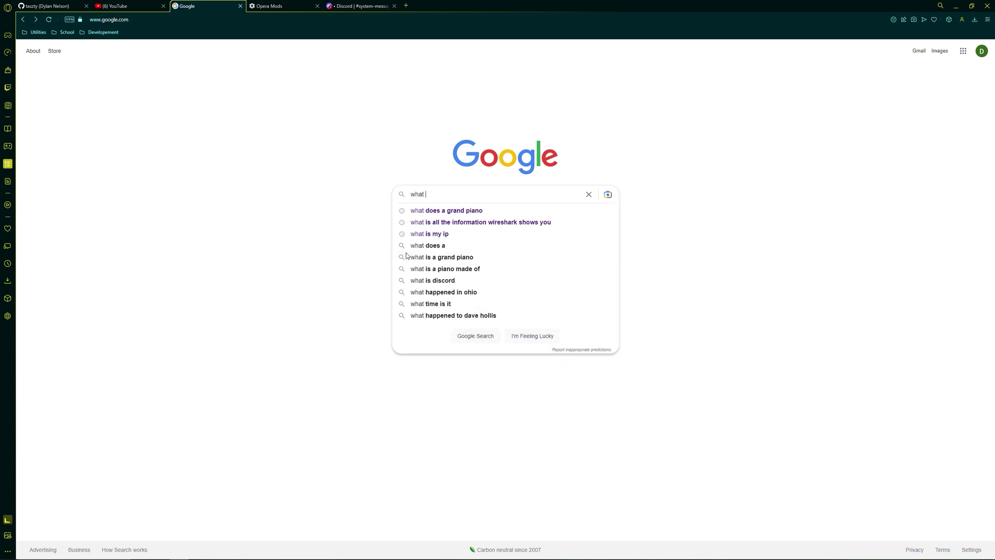
{"action": "type", "text": " ddddo"}
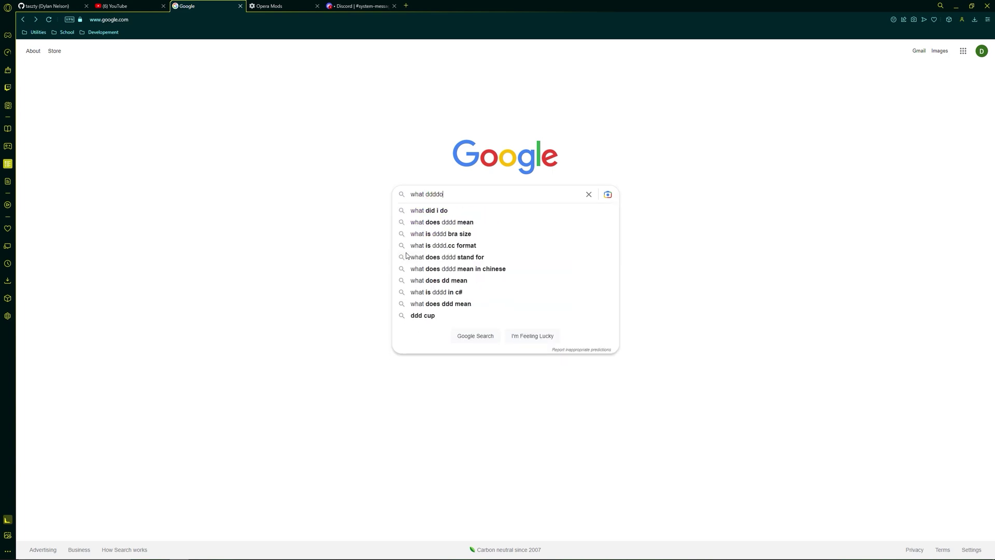
{"action": "type", "text": "ues mo"}
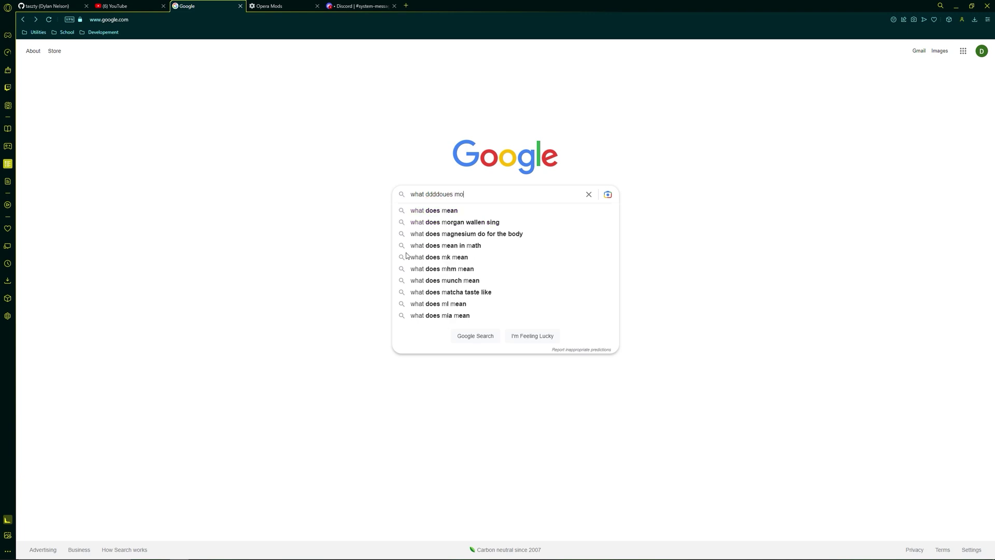
{"action": "type", "text": "rse code "}
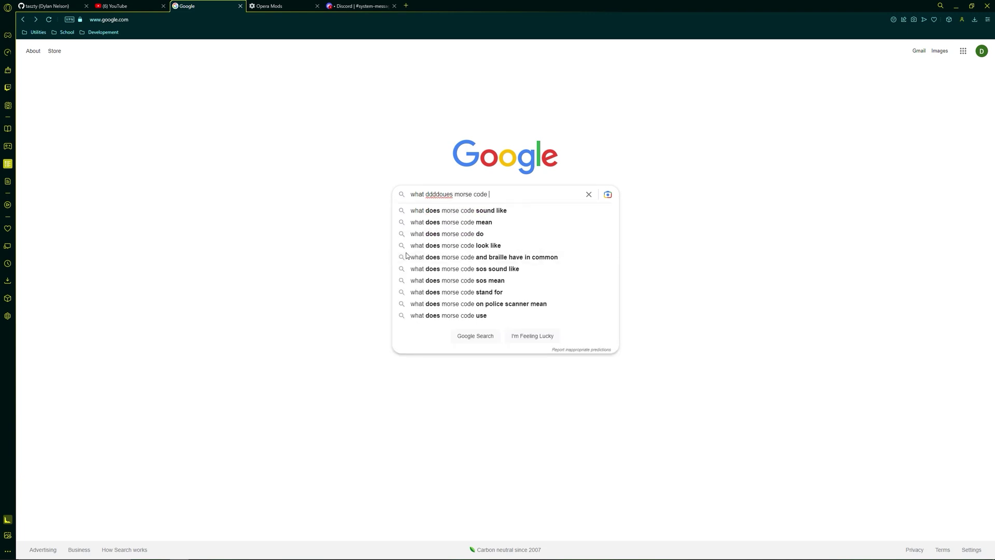
{"action": "type", "text": "sound like"}
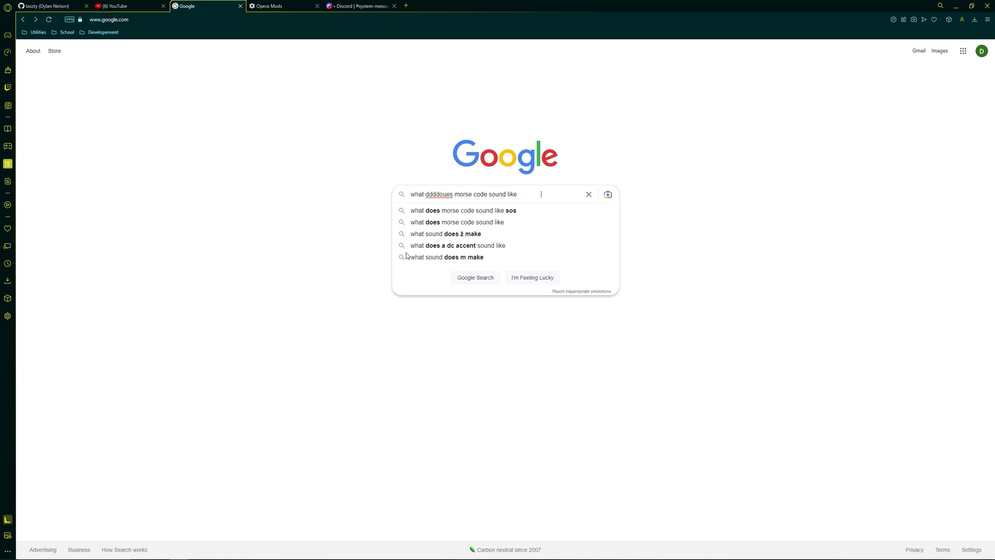
{"action": "key", "text": "ctrl+Tab"}
{"action": "scroll", "coordinate": [273, 392], "scroll_direction": "down", "scroll_amount": 2}
- Try the Space Ambient music mod, turn it back off, and enable the Boss Theme mod
{"action": "scroll", "coordinate": [274, 393], "scroll_direction": "down", "scroll_amount": 2}
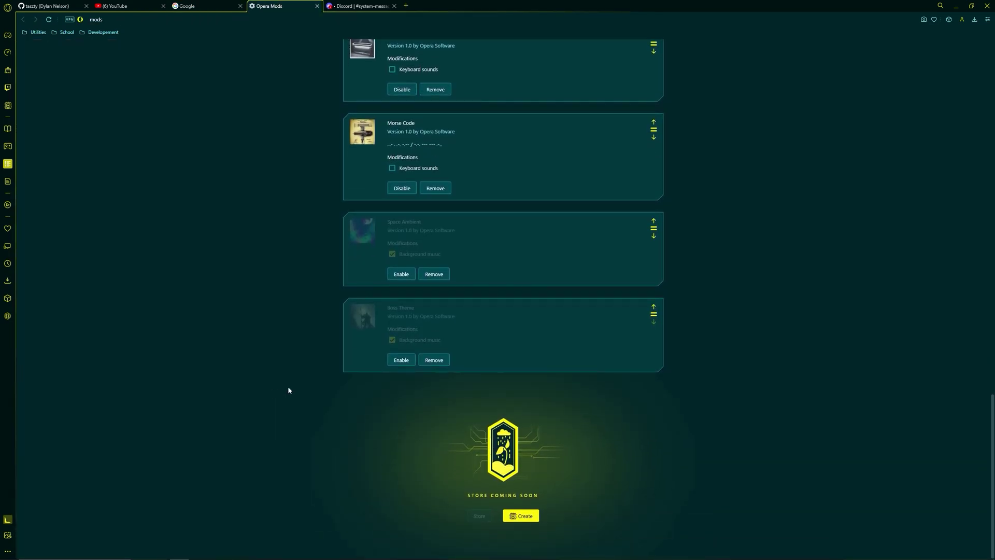
{"action": "left_click", "coordinate": [399, 277]}
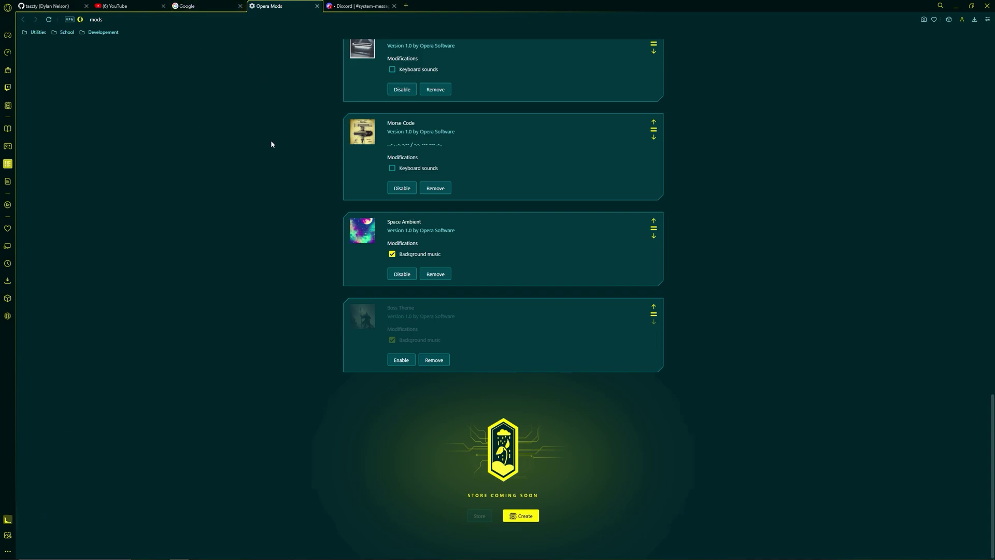
{"action": "scroll", "coordinate": [275, 182], "scroll_direction": "up", "scroll_amount": 2}
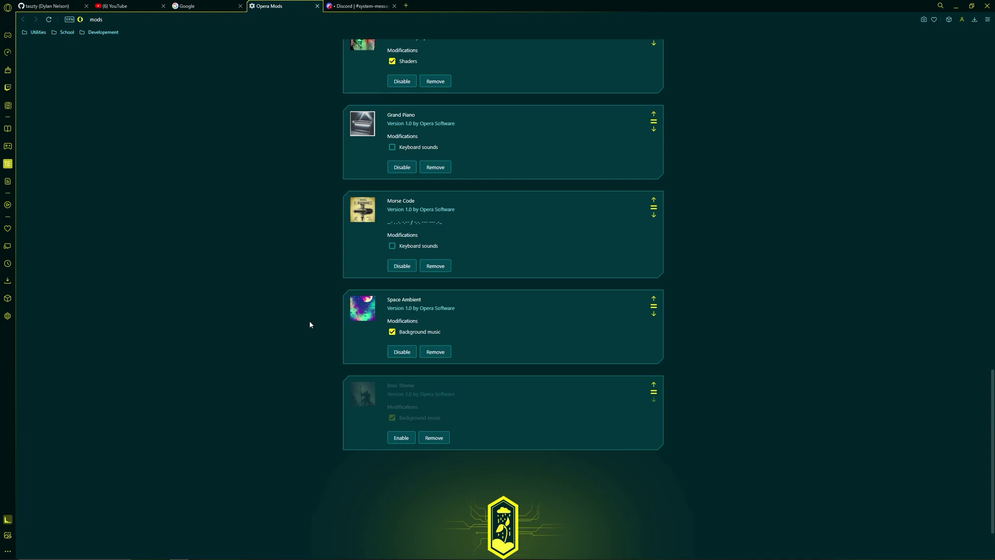
{"action": "left_click", "coordinate": [405, 356]}
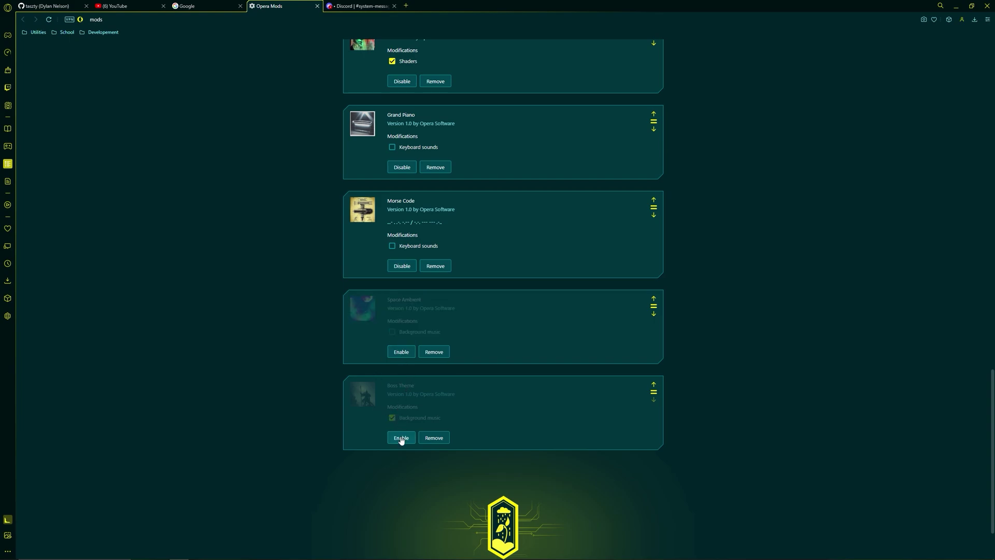
{"action": "left_click", "coordinate": [400, 438]}
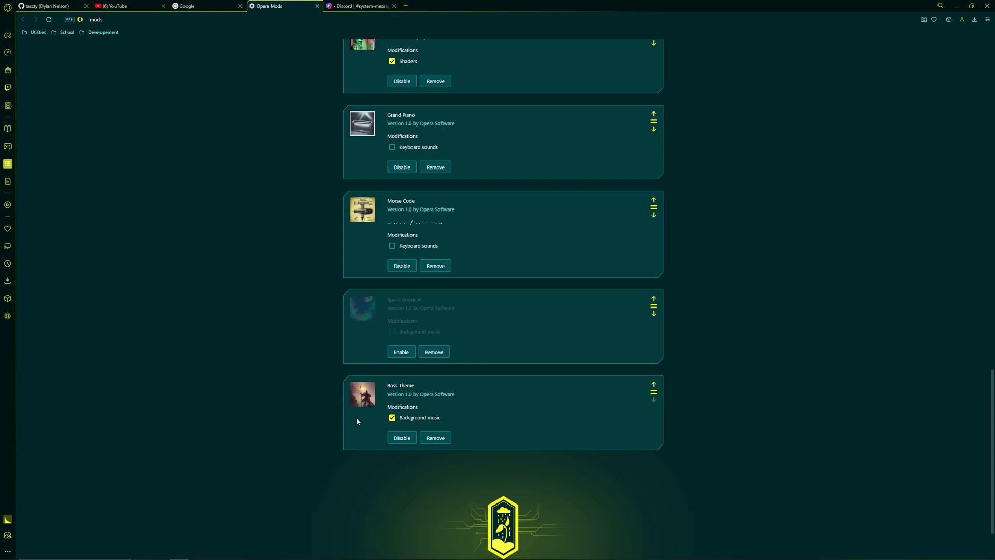
{"action": "scroll", "coordinate": [356, 425], "scroll_direction": "down", "scroll_amount": 2}
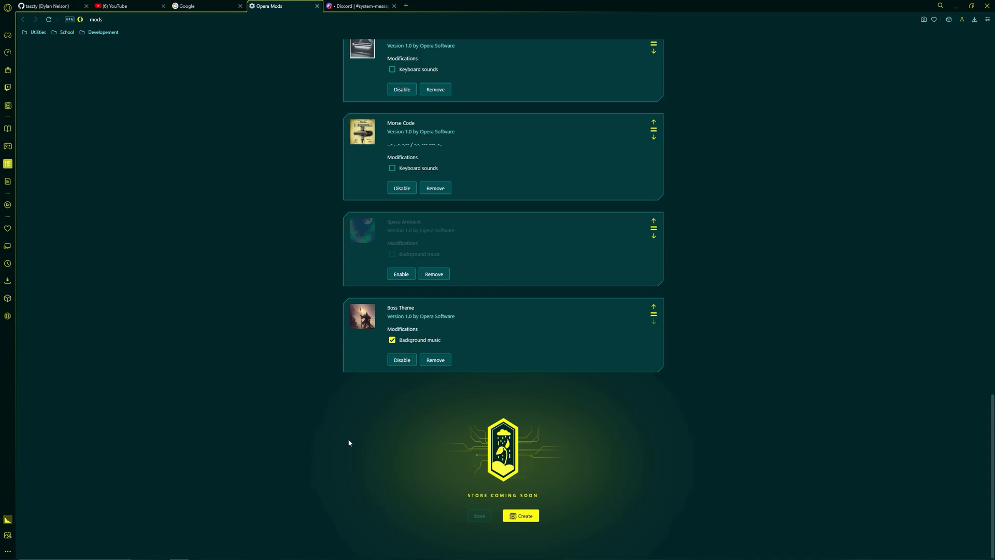
- Search Google for 'dark souls bosses' and show the image results
{"action": "left_click", "coordinate": [207, 6]}
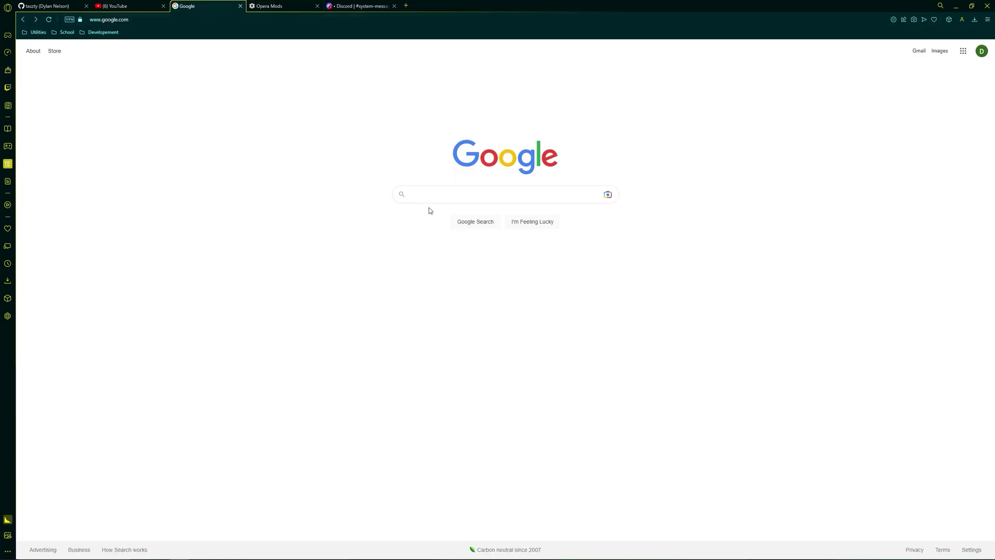
{"action": "left_click", "coordinate": [462, 200]}
{"action": "left_click", "coordinate": [463, 200]}
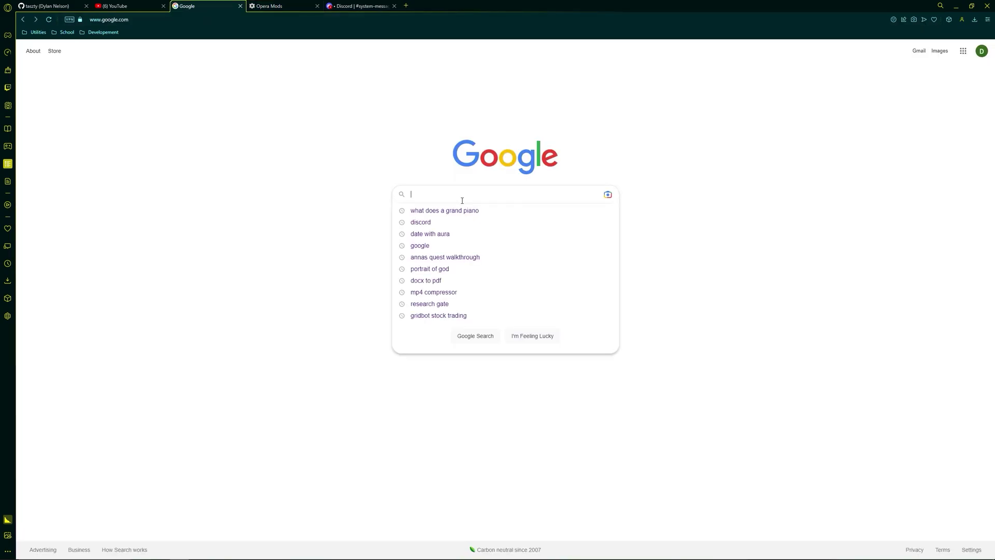
{"action": "type", "text": "dar"}
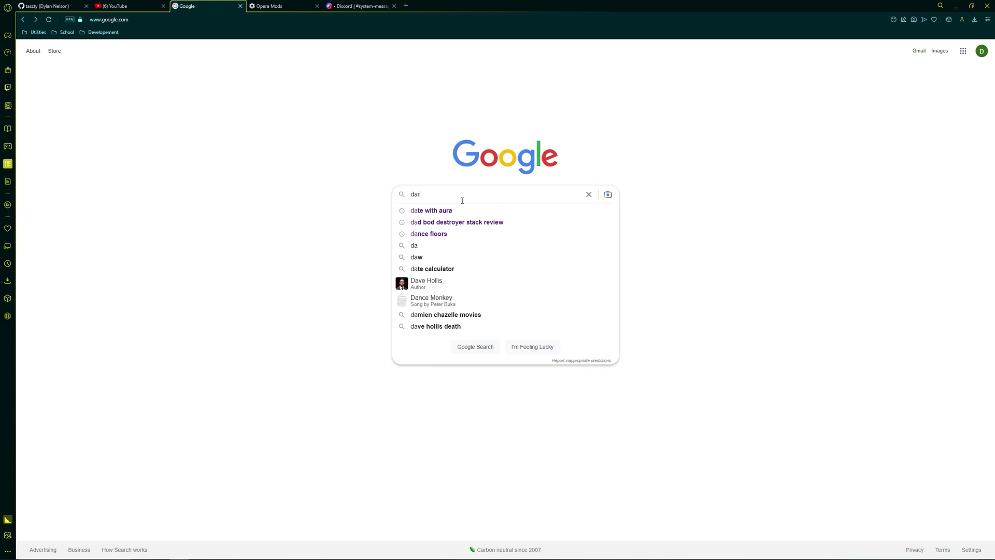
{"action": "type", "text": "k souls bosses"}
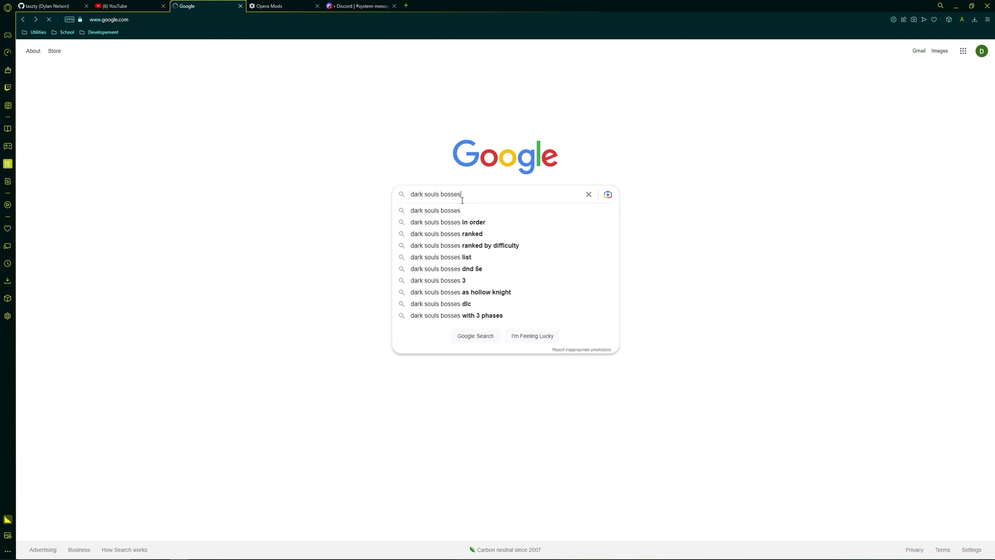
{"action": "key", "text": "Return"}
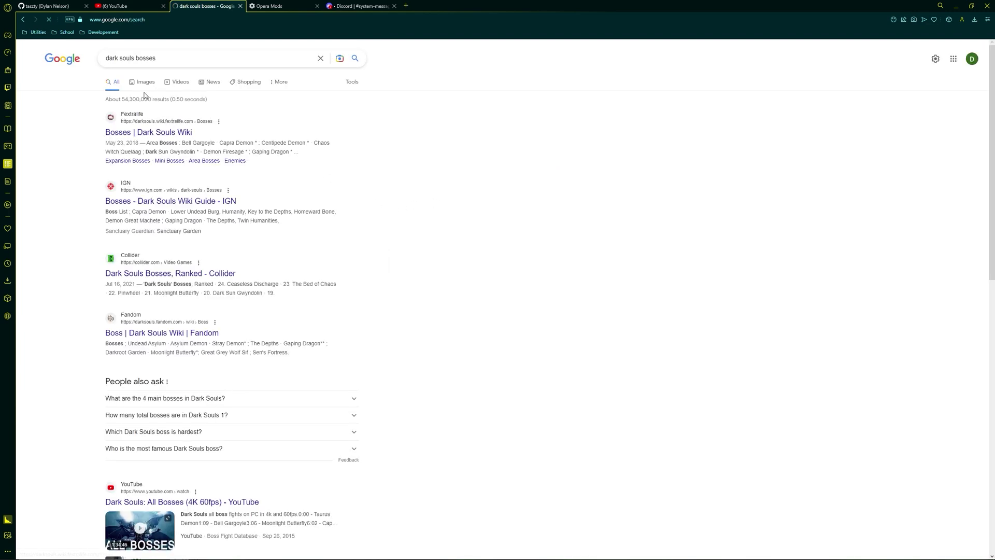
{"action": "left_click", "coordinate": [141, 83]}
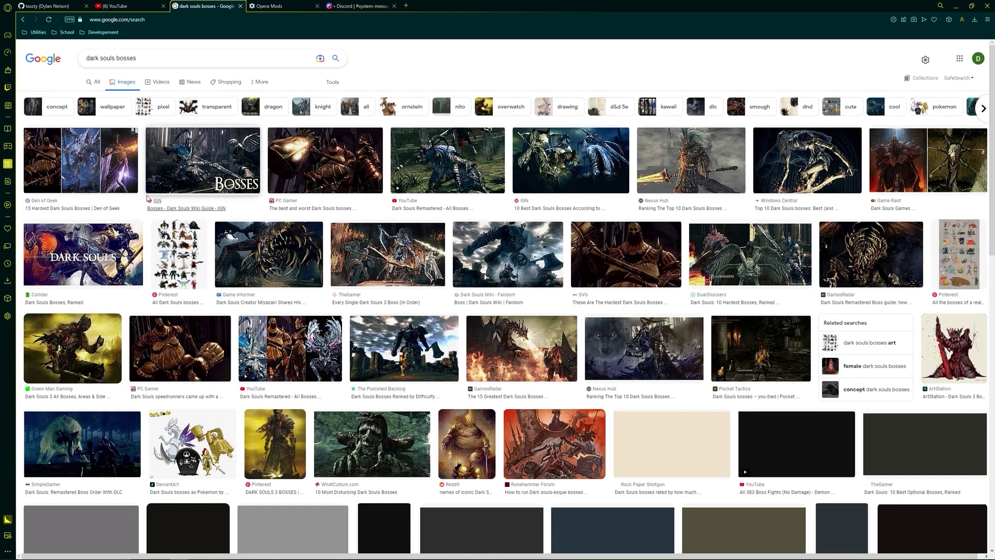
- Open the first image preview, step through eight more, then return to the Mods tab
{"action": "left_click", "coordinate": [111, 171]}
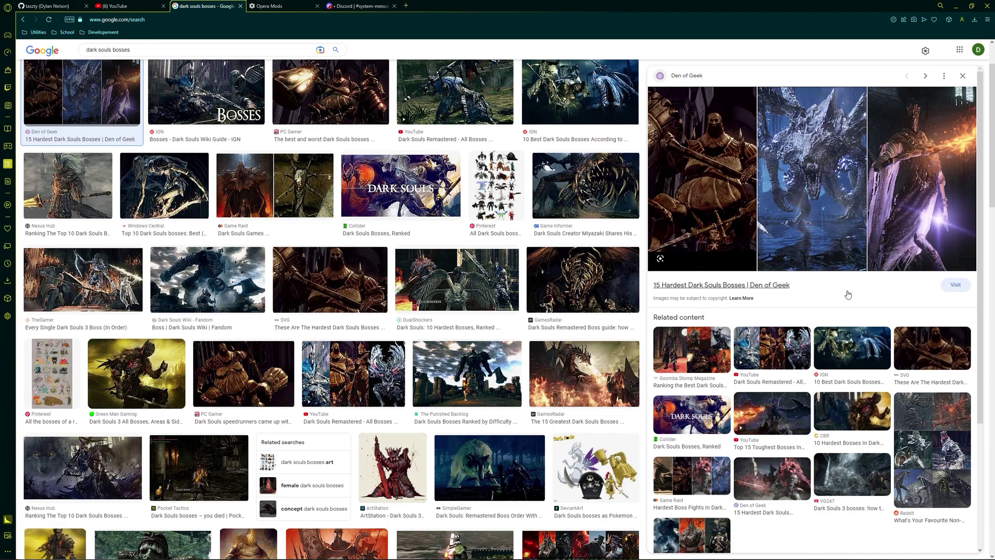
{"action": "key", "text": "Right"}
{"action": "key", "text": "Right"}
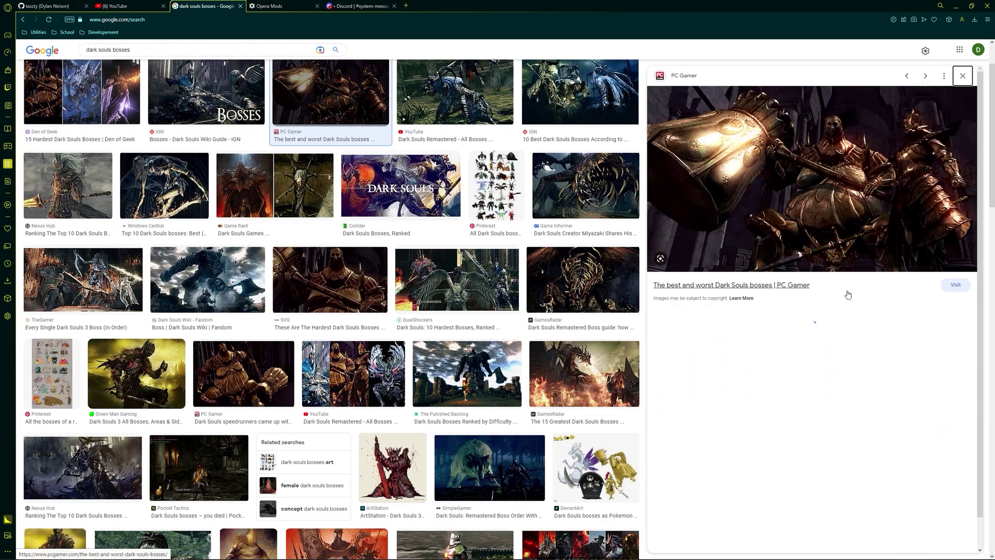
{"action": "key", "text": "Right"}
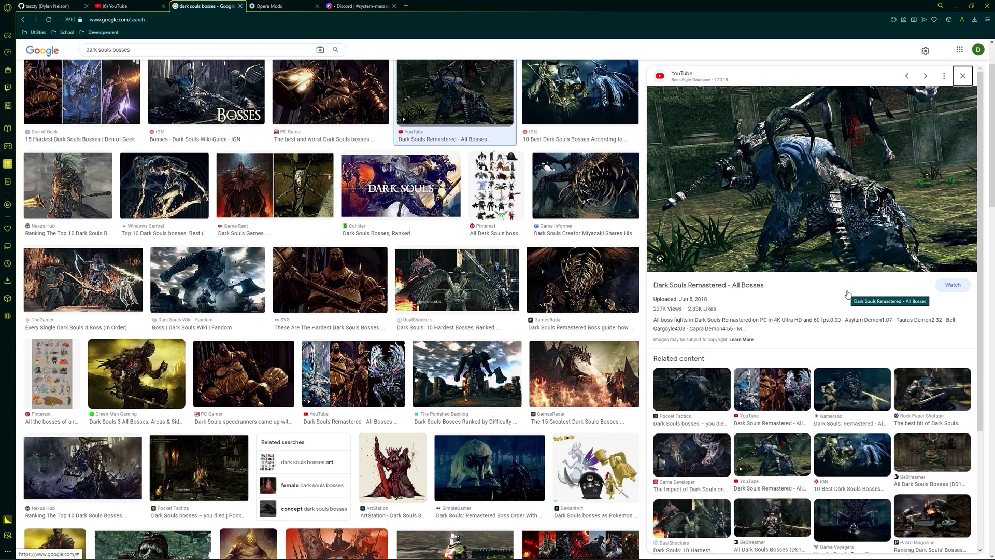
{"action": "key", "text": "Right"}
{"action": "key", "text": "Right"}
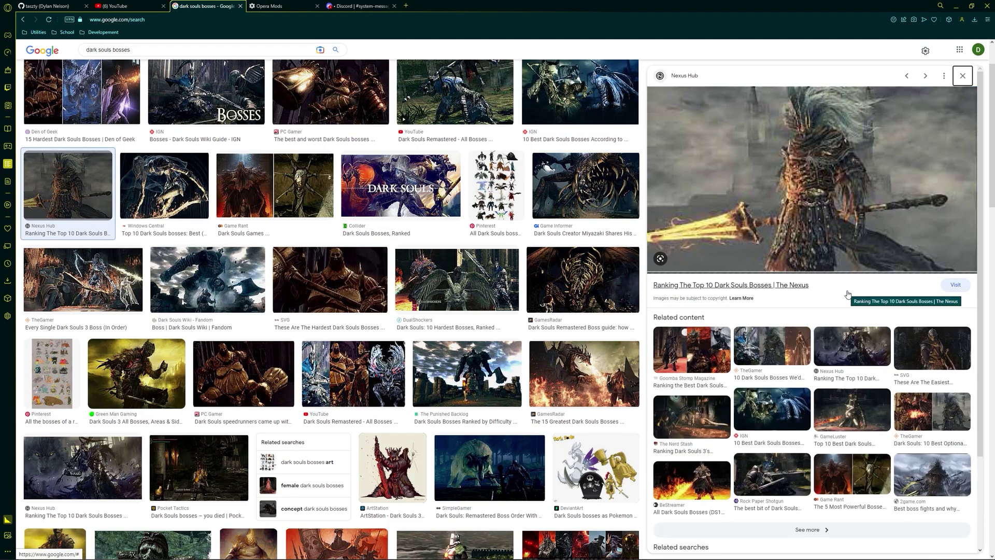
{"action": "key", "text": "Right"}
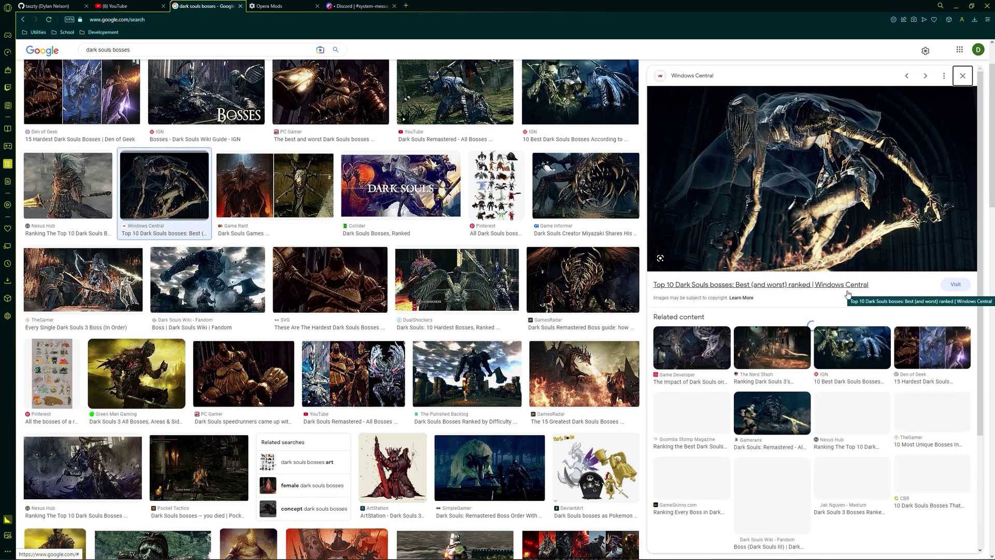
{"action": "key", "text": "Right"}
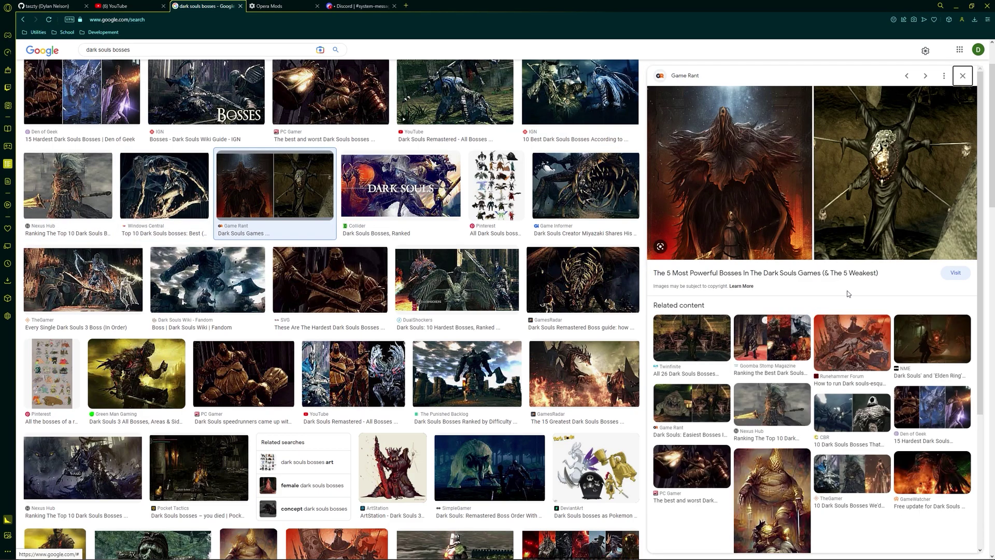
{"action": "key", "text": "Right"}
{"action": "key", "text": "Right"}
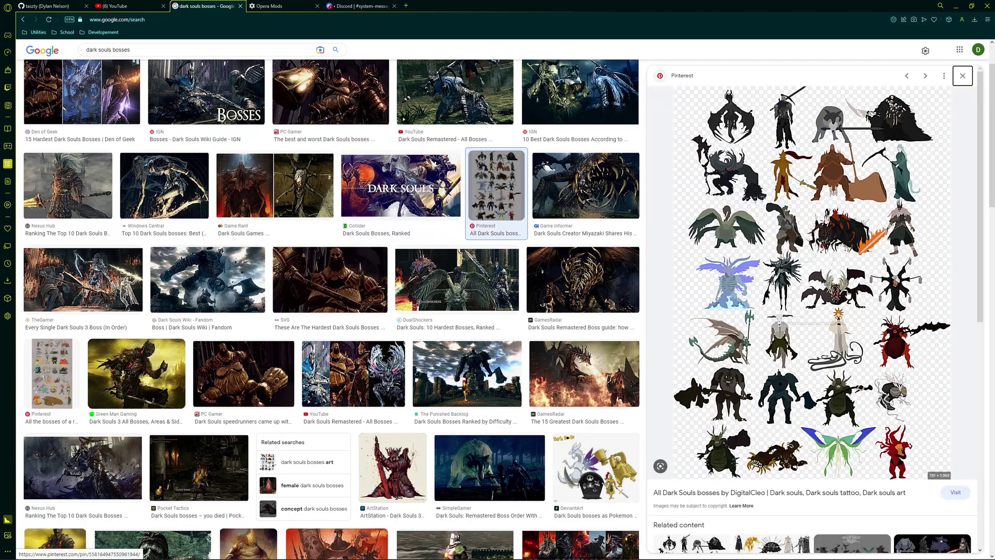
{"action": "key", "text": "Right"}
{"action": "key", "text": "Right"}
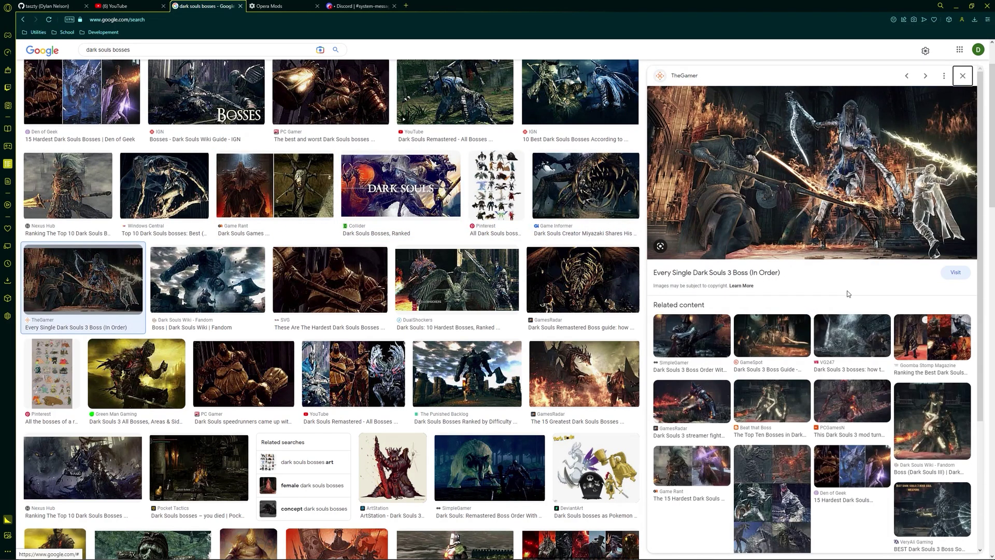
{"action": "key", "text": "Right"}
{"action": "key", "text": "ctrl+Tab"}
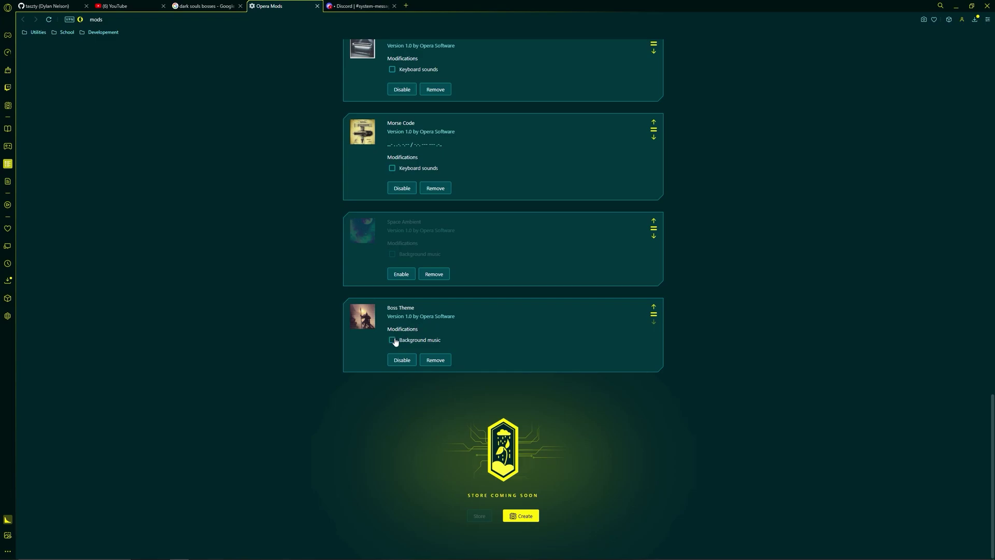
- Disable the Boss Theme mod, then open and skim the opera-gaming/gxmods GitHub README
{"action": "left_click", "coordinate": [402, 360]}
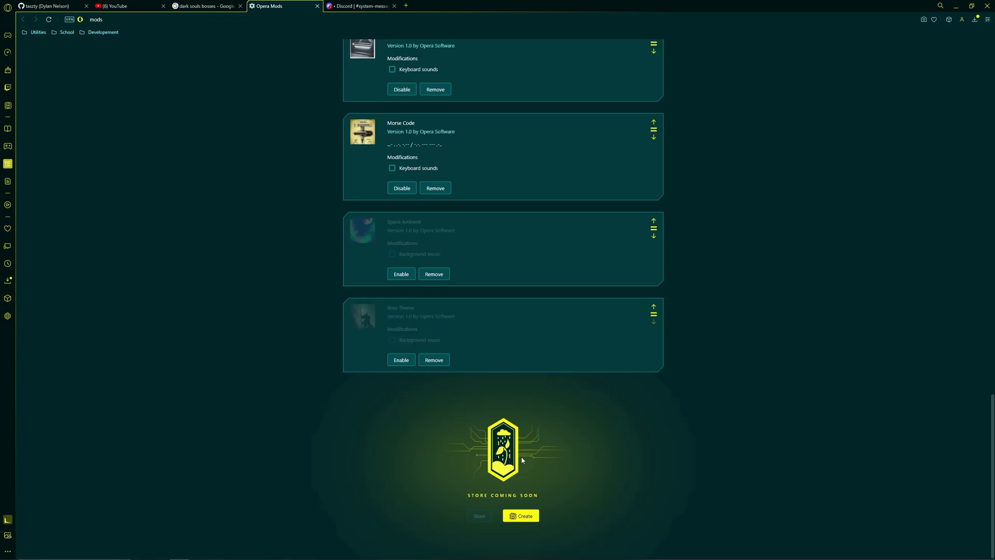
{"action": "left_click", "coordinate": [522, 521]}
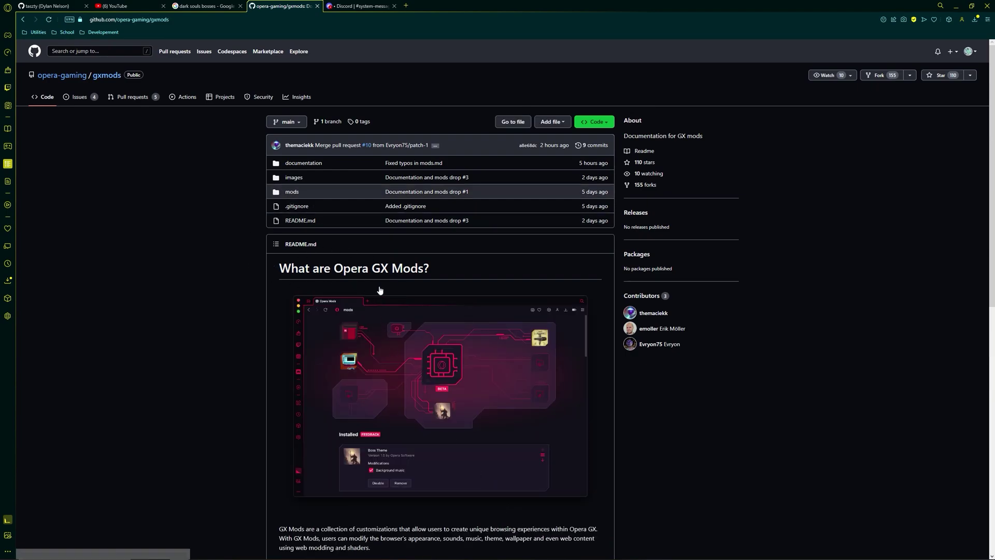
{"action": "scroll", "coordinate": [396, 290], "scroll_direction": "down", "scroll_amount": 3}
{"action": "scroll", "coordinate": [436, 343], "scroll_direction": "down", "scroll_amount": 6}
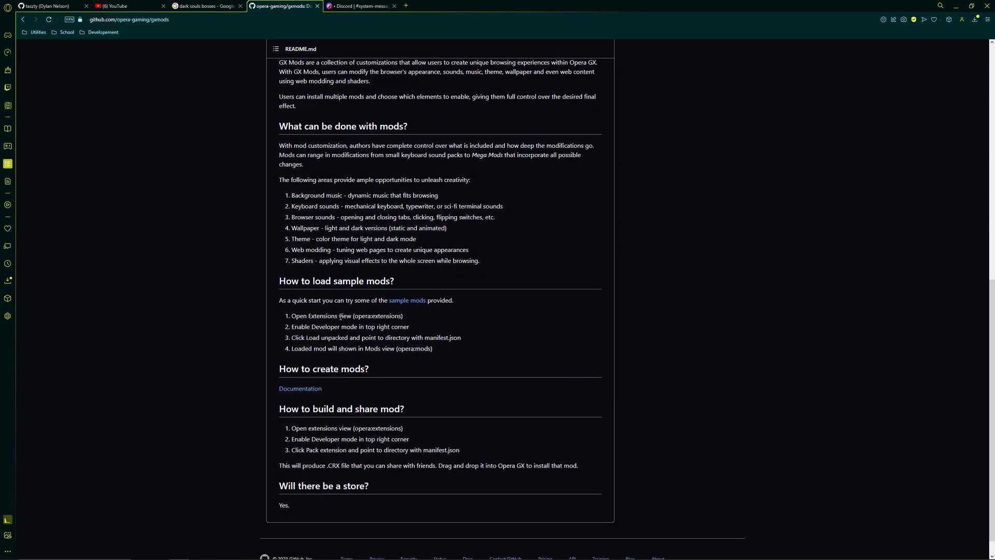
{"action": "scroll", "coordinate": [373, 357], "scroll_direction": "down", "scroll_amount": 1}
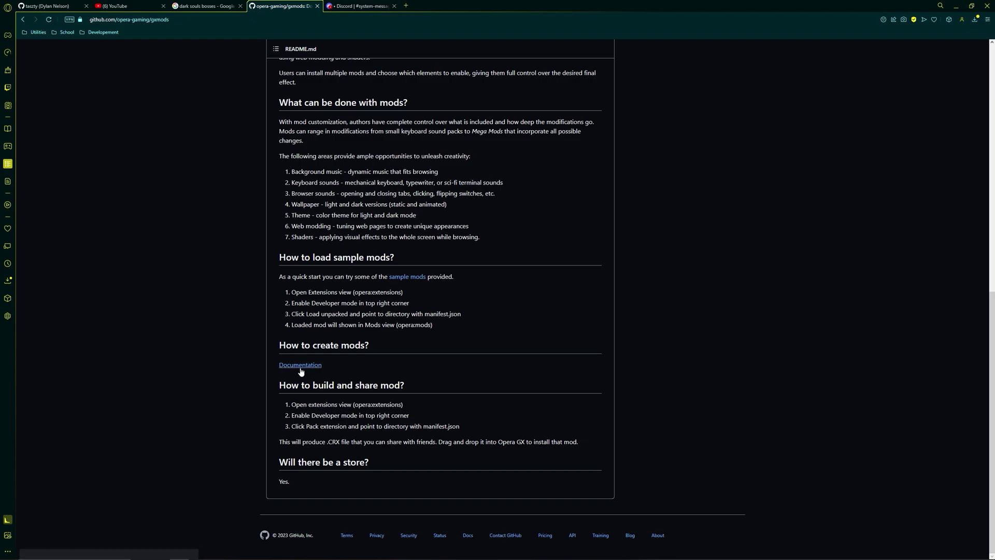
{"action": "scroll", "coordinate": [351, 343], "scroll_direction": "up", "scroll_amount": 10}
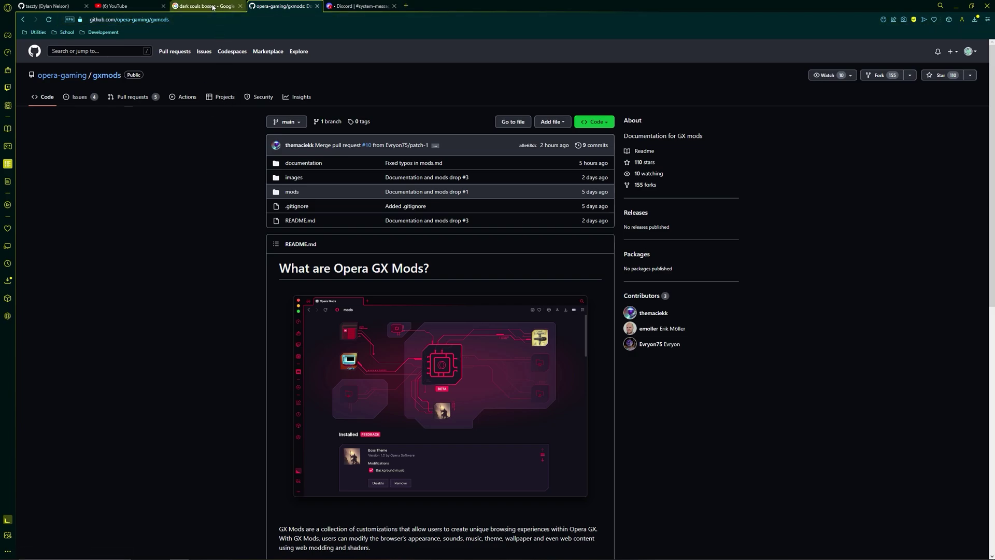
- Close the 'dark souls bosses' search tab and open a new Speed Dial tab
{"action": "left_click", "coordinate": [240, 6]}
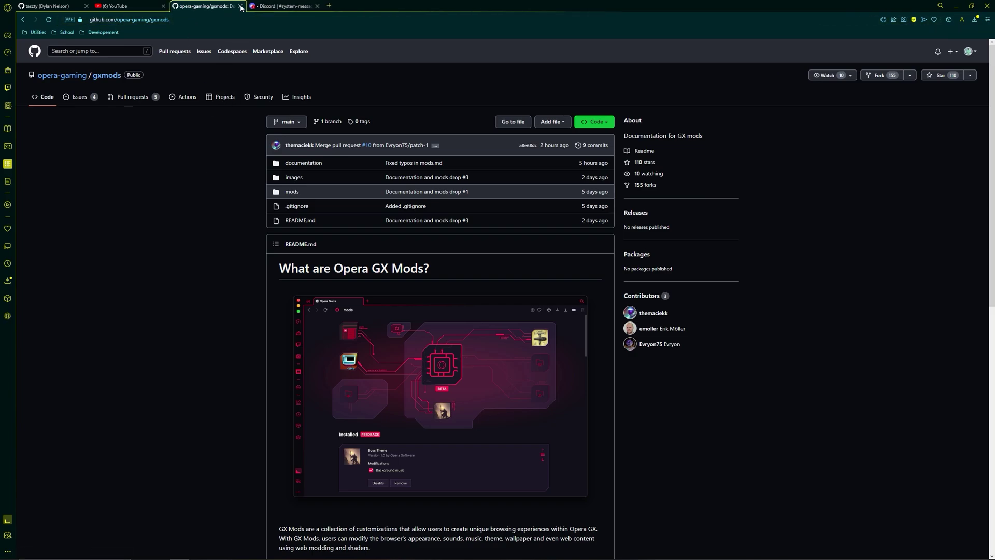
{"action": "left_click", "coordinate": [330, 6]}
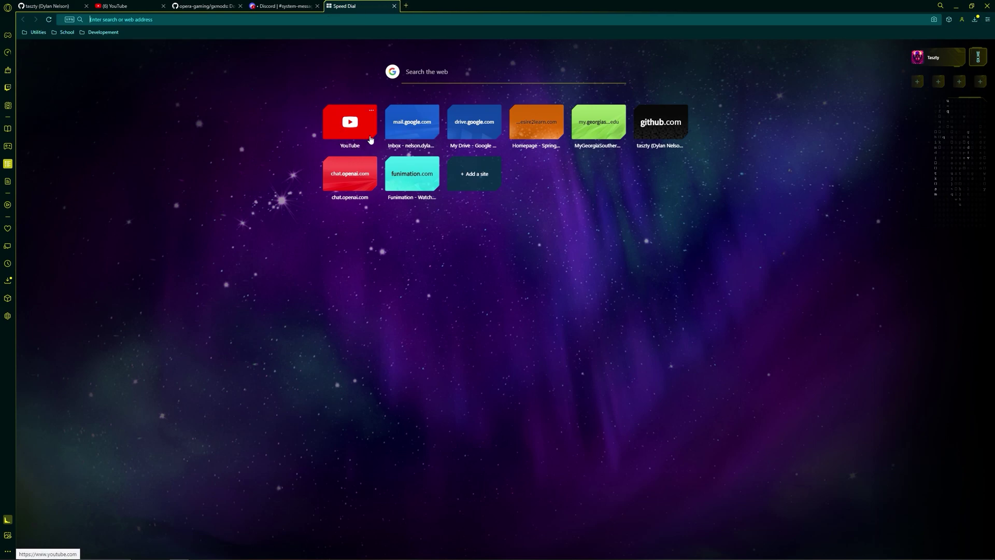